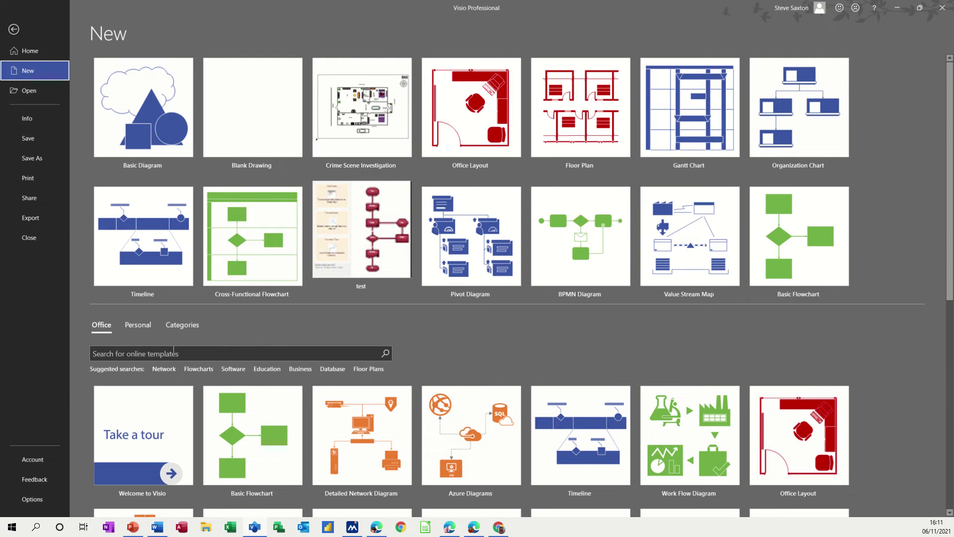
Search online templates for 'crime scenne' and preview the Crime Scene Investigation template
left_click(173, 351)
type("crime scenne")
key("Return")
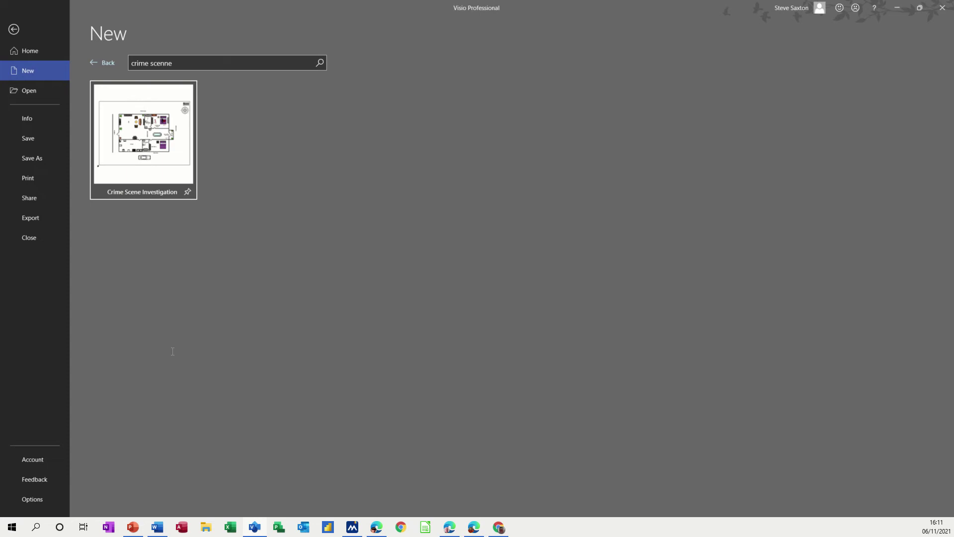
left_click(143, 151)
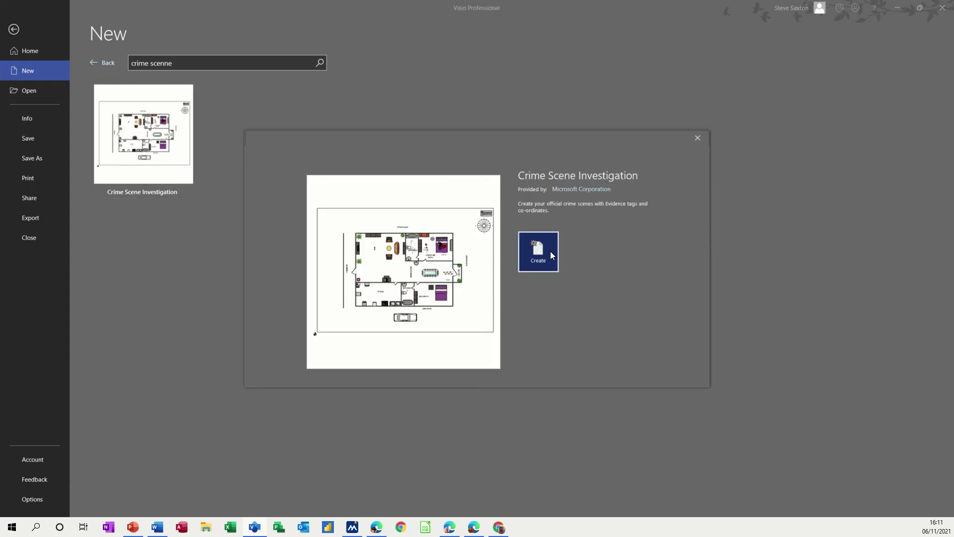
Create a Crime Scene Investigation drawing and close blank Drawing1 without saving
left_click(550, 252)
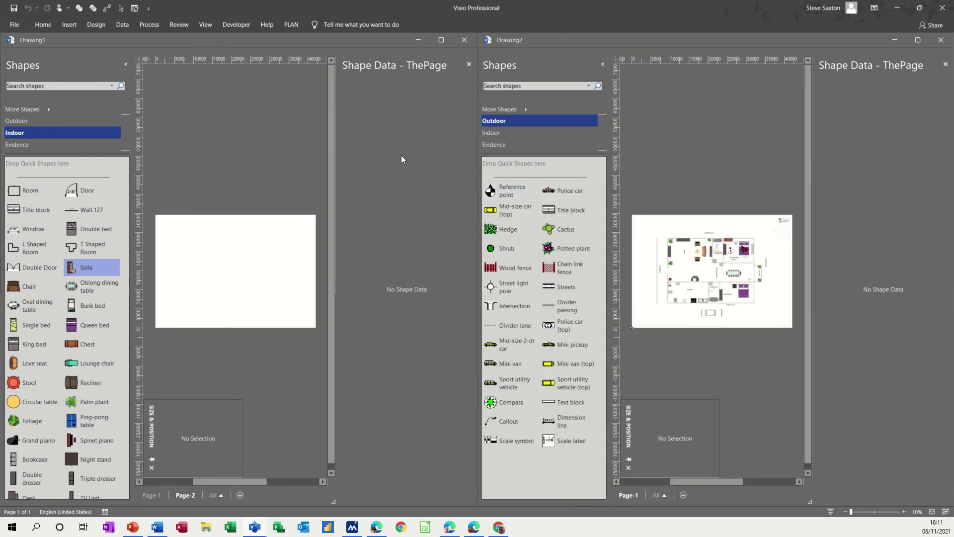
left_click(464, 40)
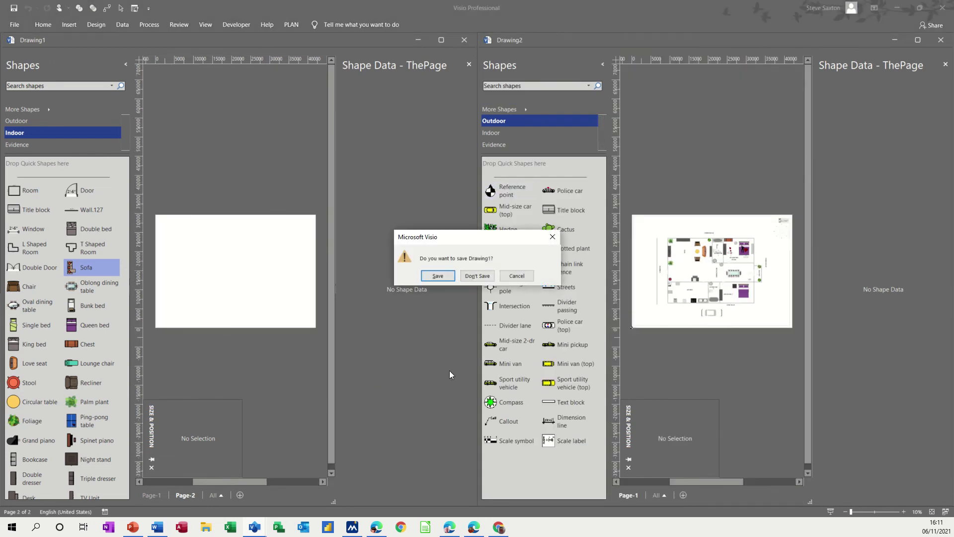
left_click(476, 277)
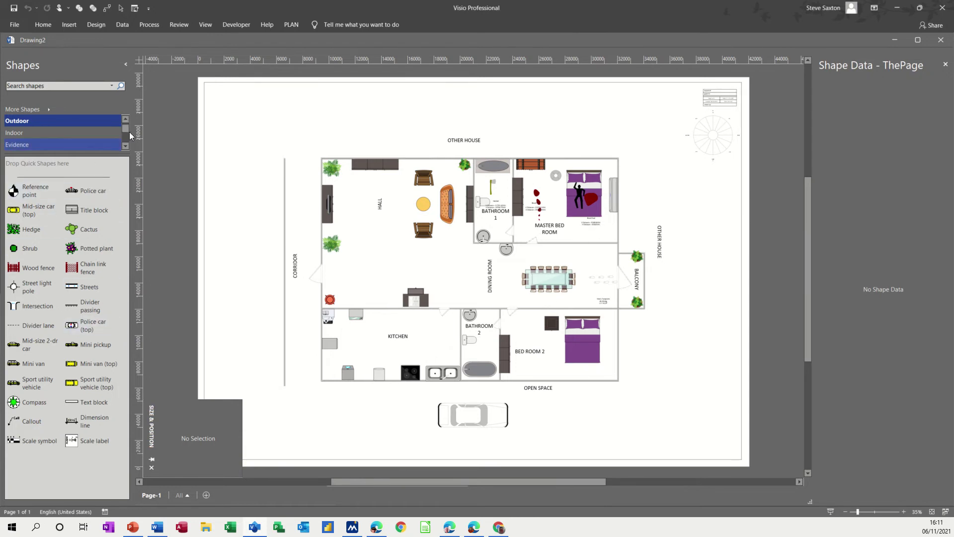
Browse the Quick Shapes, Outdoor, Indoor and Evidence stencils
left_click(125, 119)
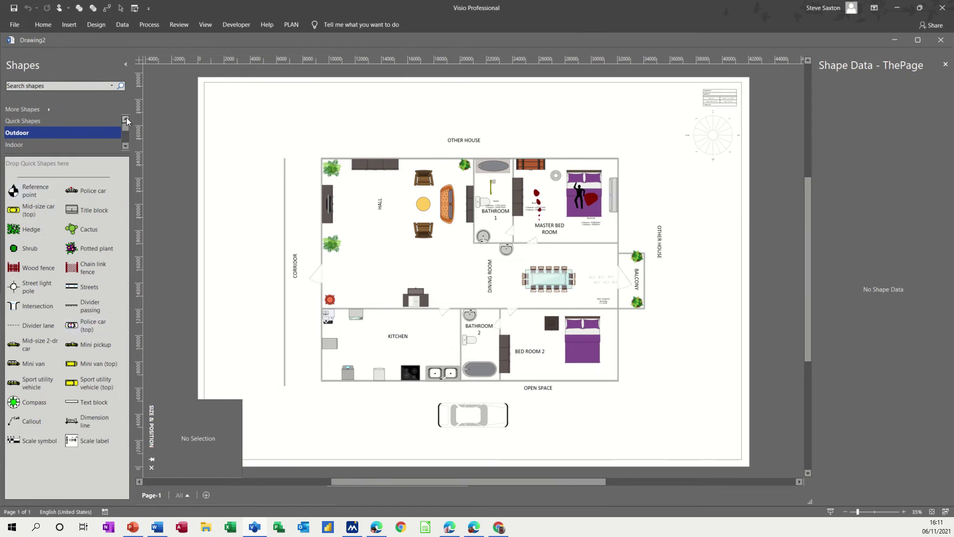
left_click(63, 125)
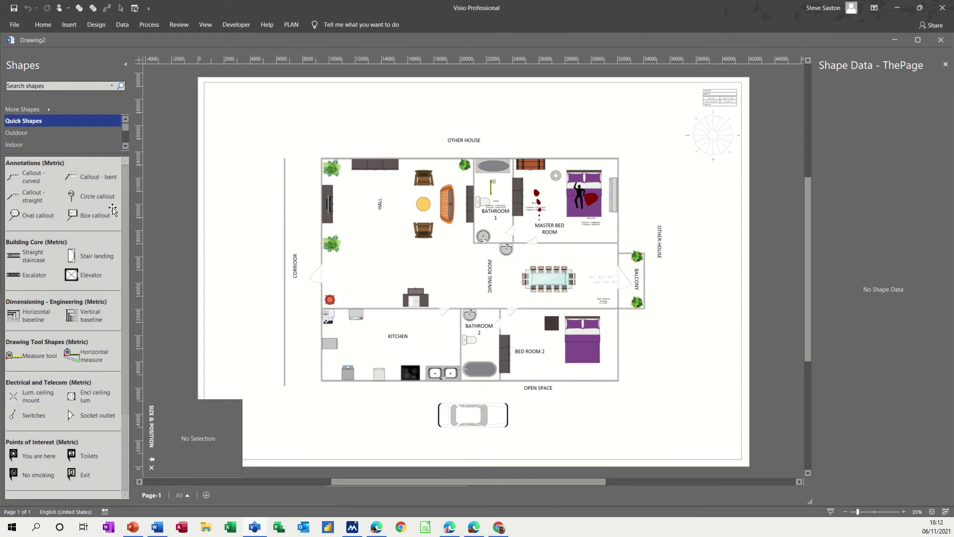
left_click(42, 136)
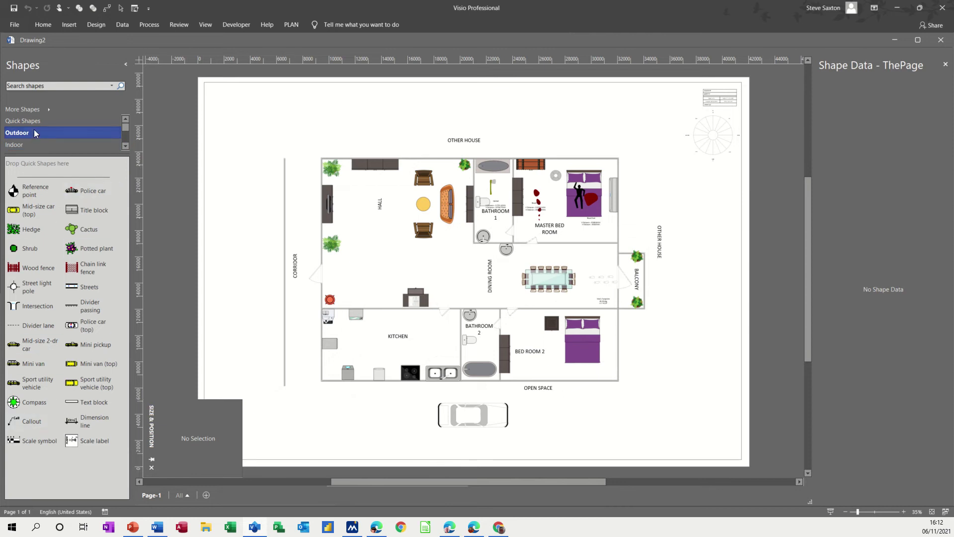
left_click(26, 144)
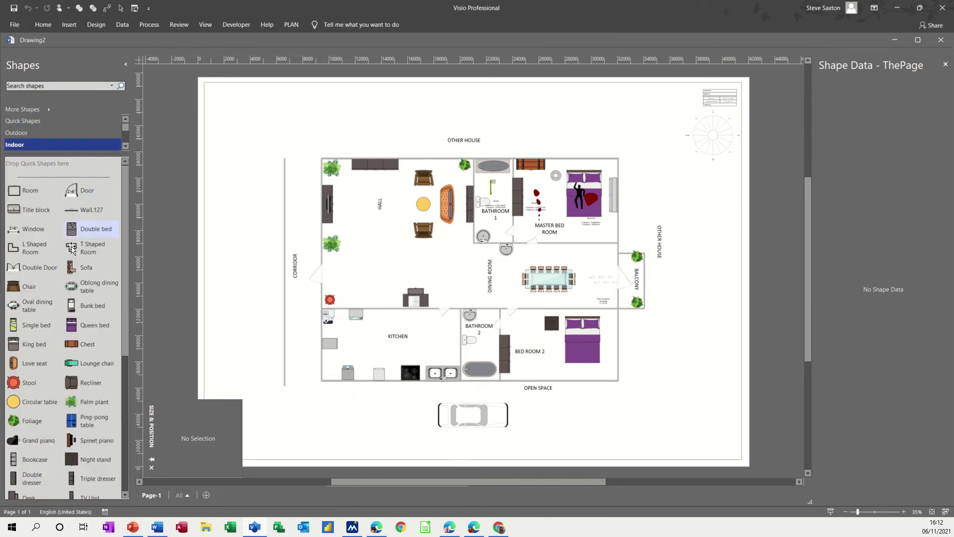
left_click(125, 146)
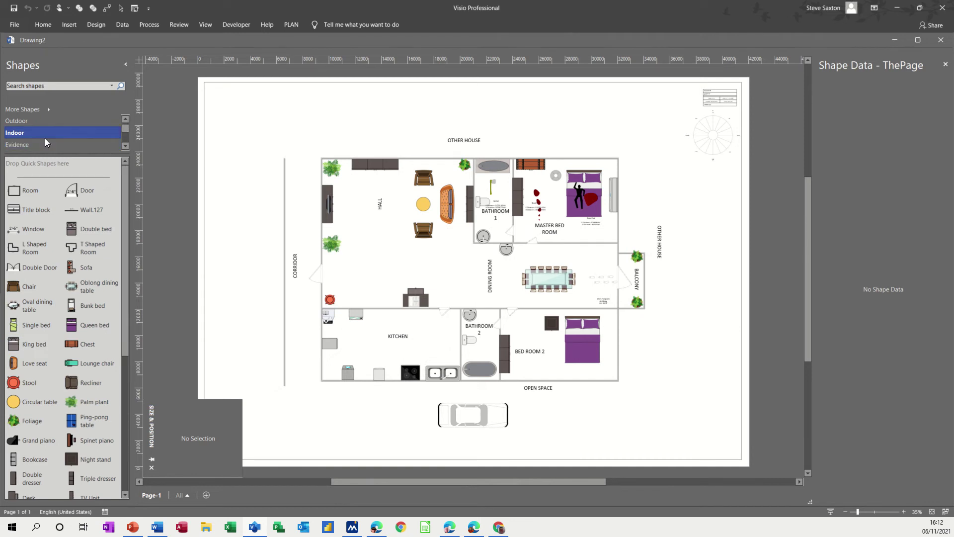
left_click(21, 145)
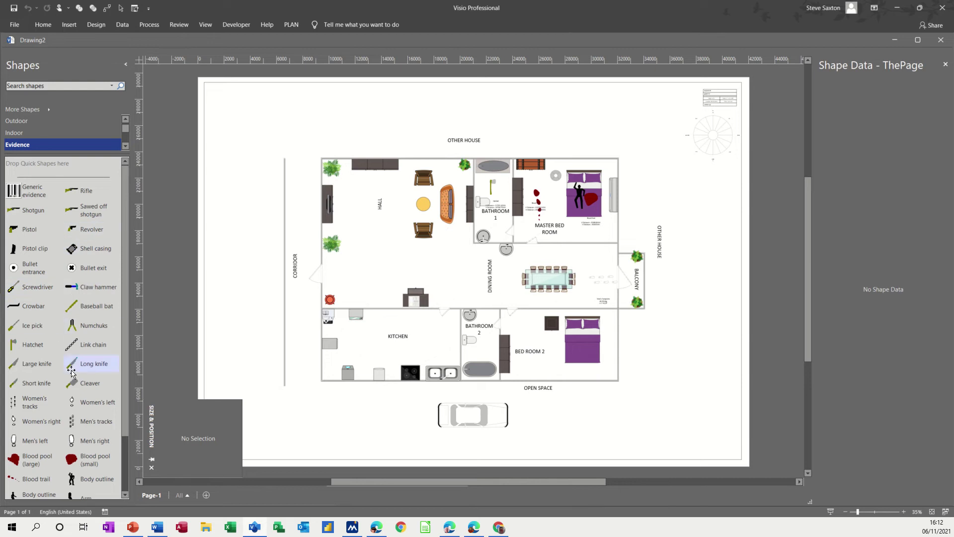
left_click(125, 146)
left_click(125, 146)
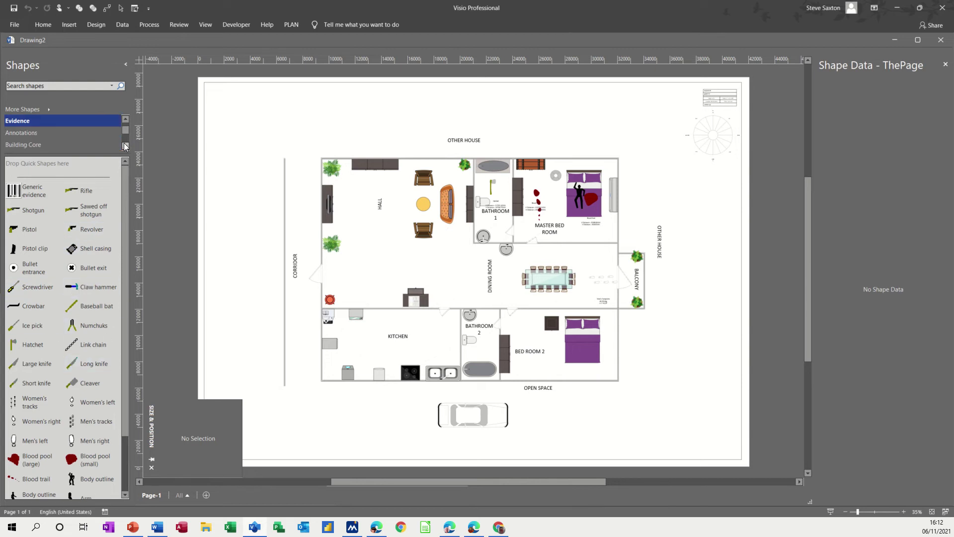
Browse the Annotations, Building Core, Points of Interest, Drawing Tool Shapes and Electrical and Telecom stencils
left_click(58, 132)
left_click(48, 147)
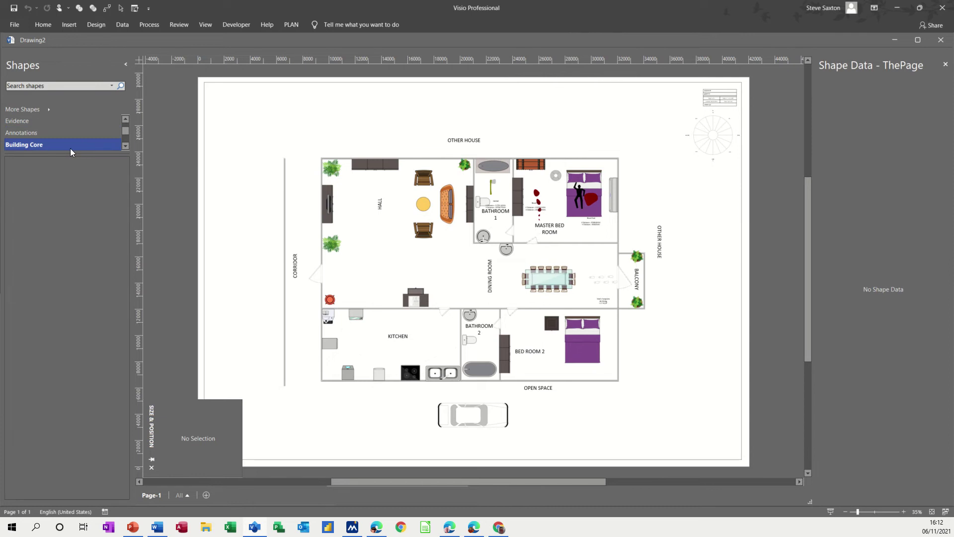
left_click(125, 146)
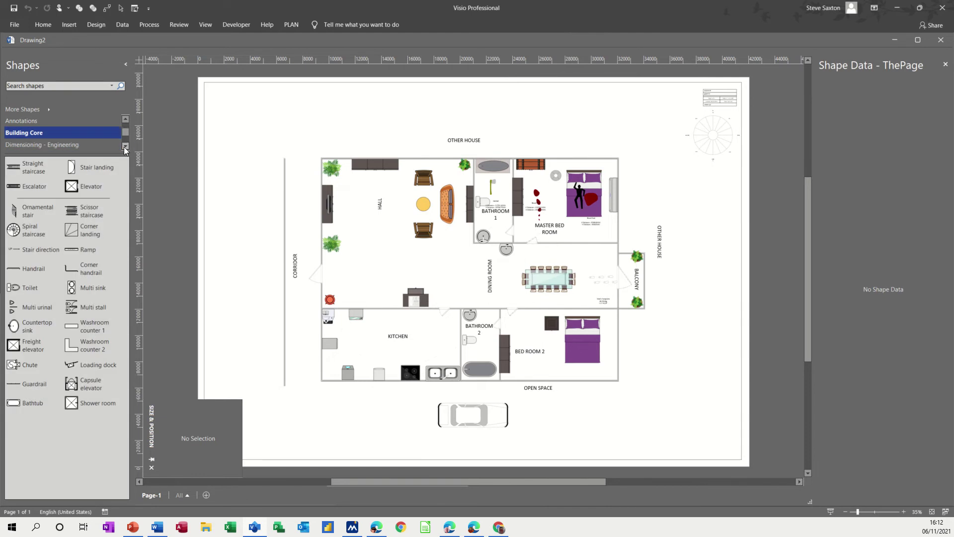
left_click(125, 147)
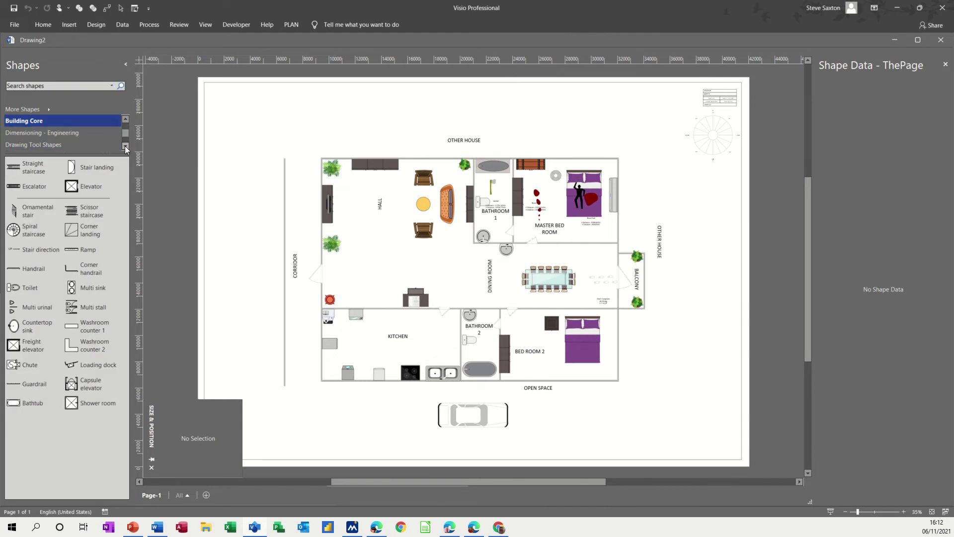
left_click(125, 147)
left_click(124, 146)
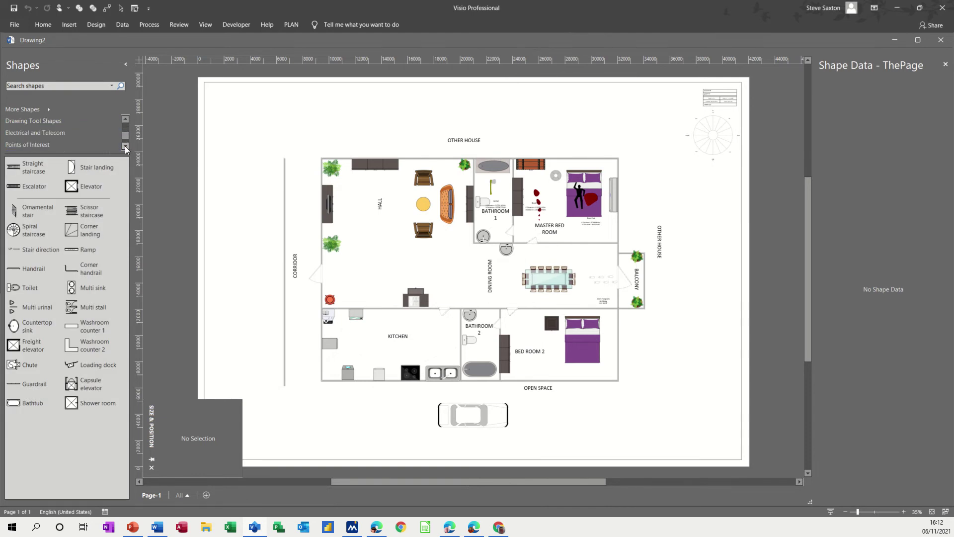
left_click(35, 144)
left_click(40, 126)
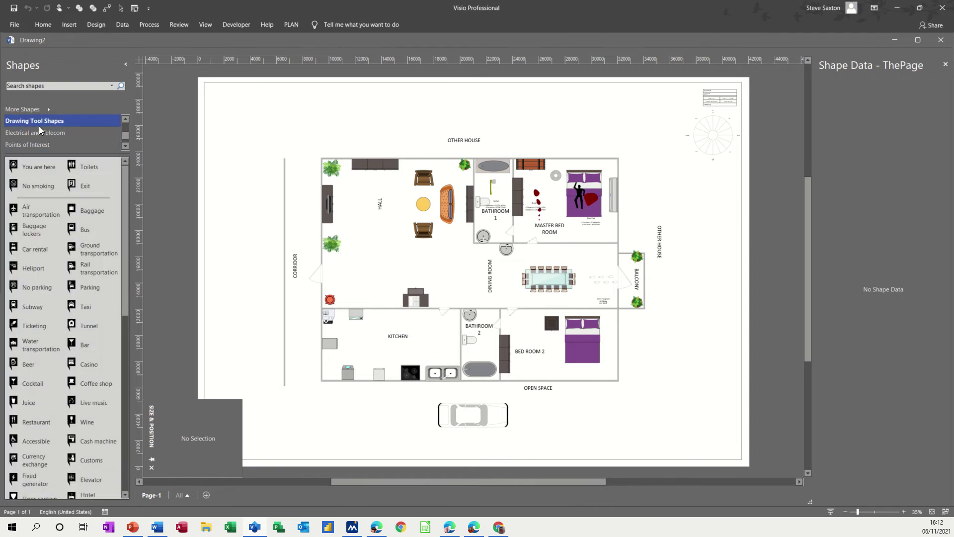
left_click(44, 135)
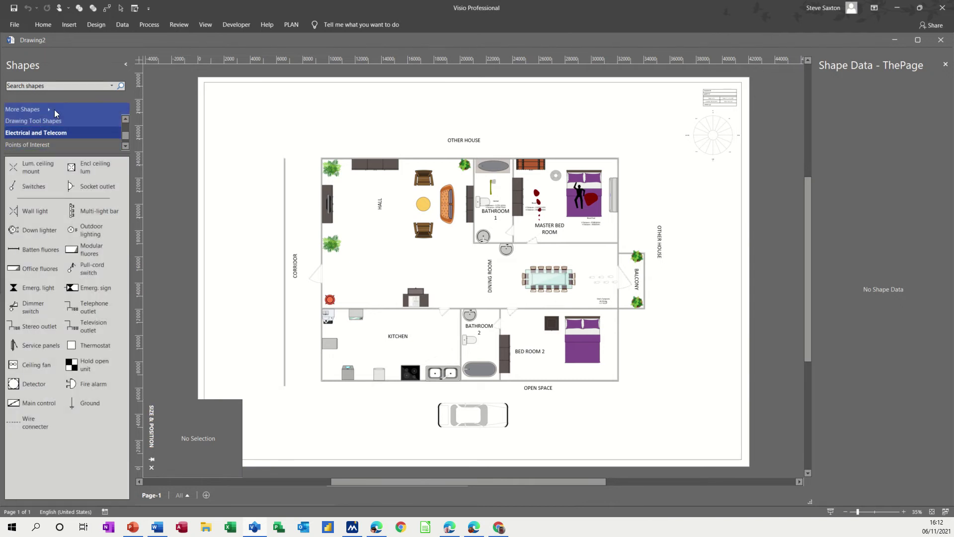
scroll(124, 123, "up", 5)
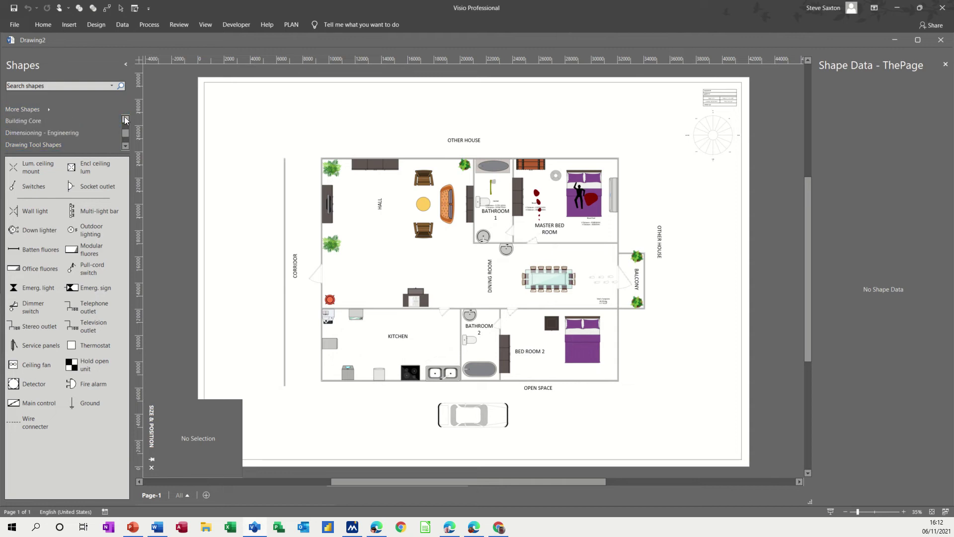
scroll(124, 125, "up", 1)
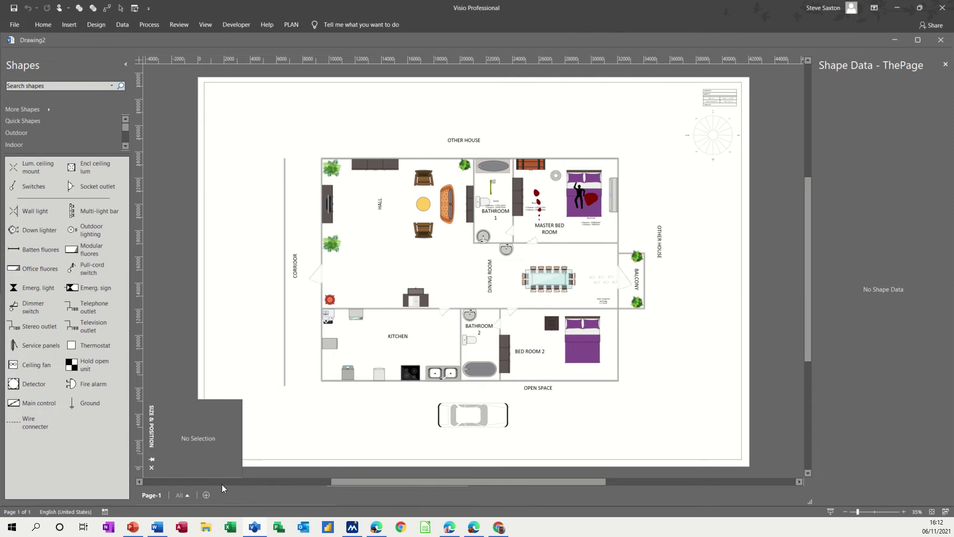
Add Page-2 and drop a Room shape from the Indoor stencil onto it
left_click(207, 495)
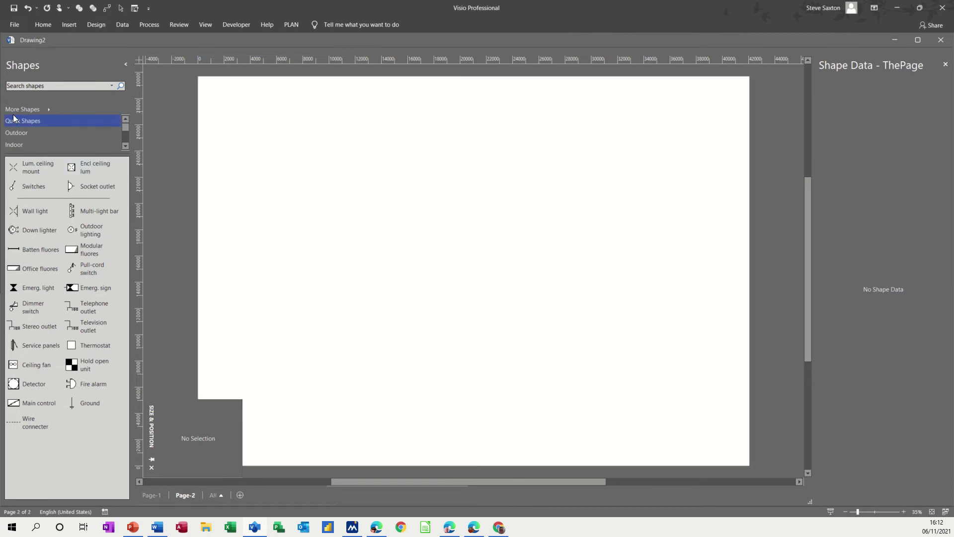
left_click(16, 145)
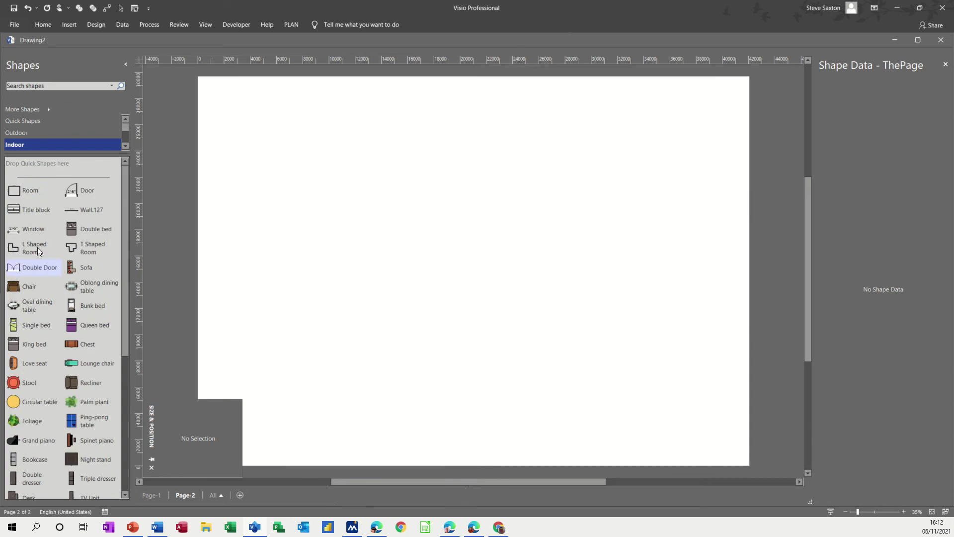
left_click_drag(19, 193, 455, 205)
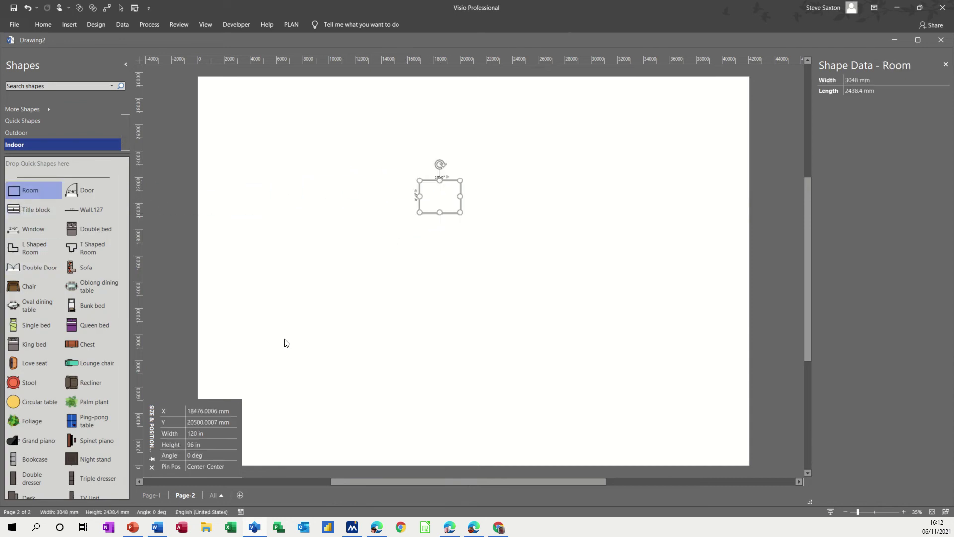
Set the room's width and height to 10 m each
left_click(198, 433)
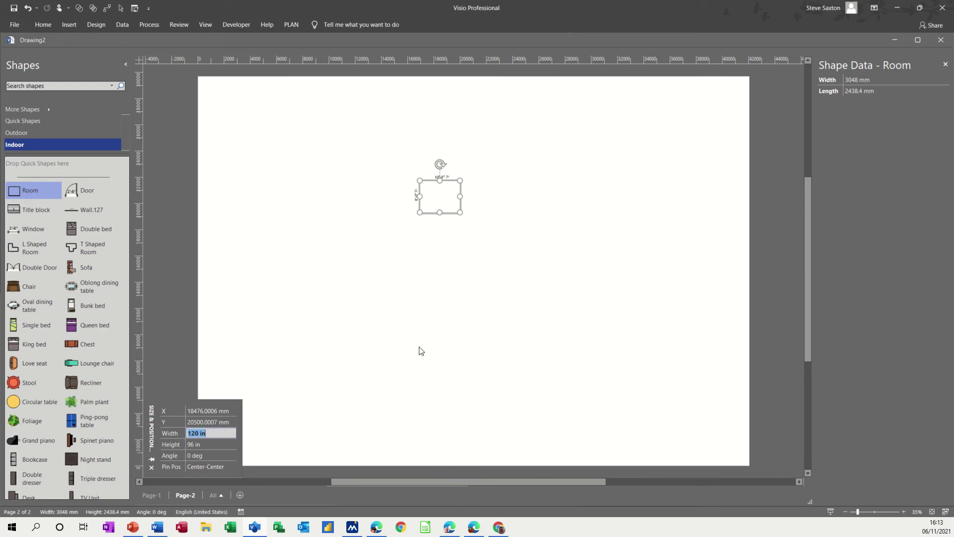
type("10 m")
key("Return")
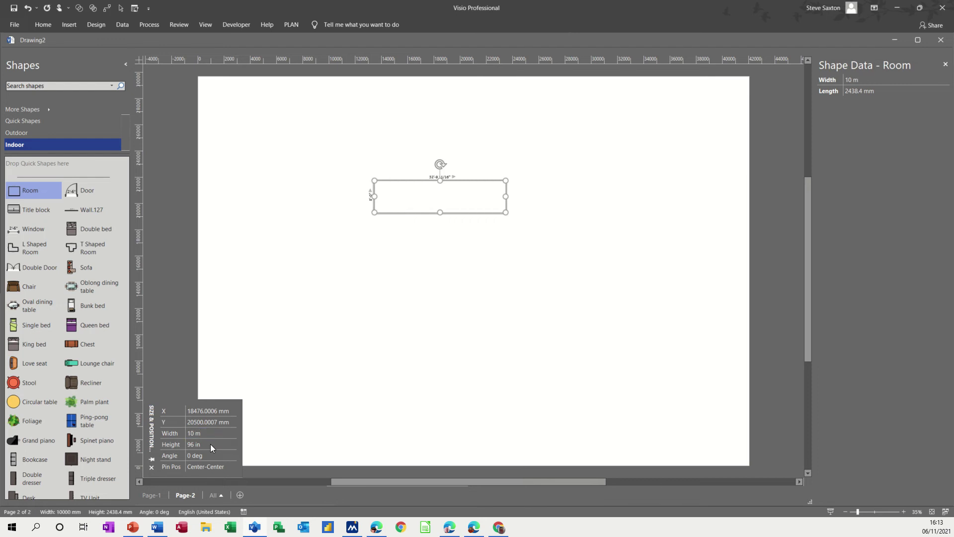
left_click(203, 445)
type("10m")
key("Return")
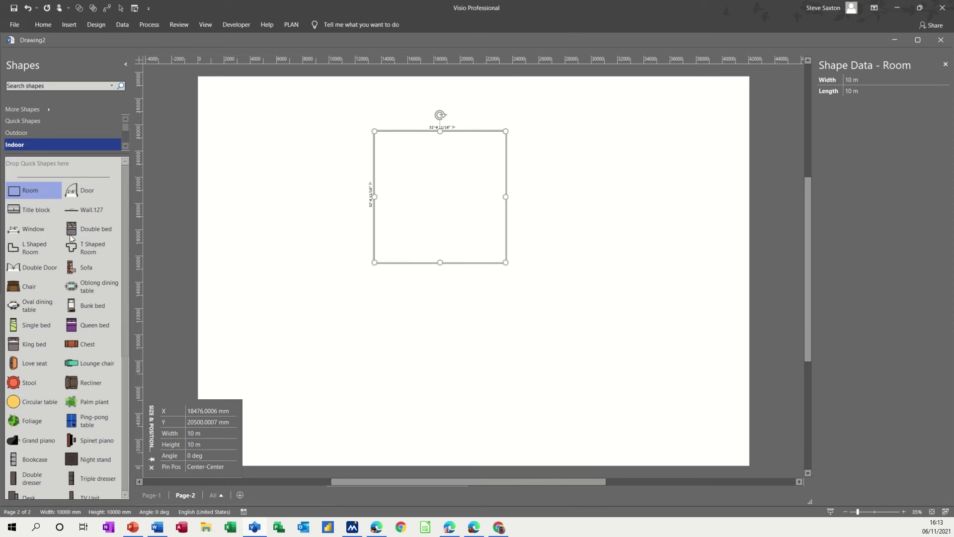
left_click_drag(72, 197, 374, 158)
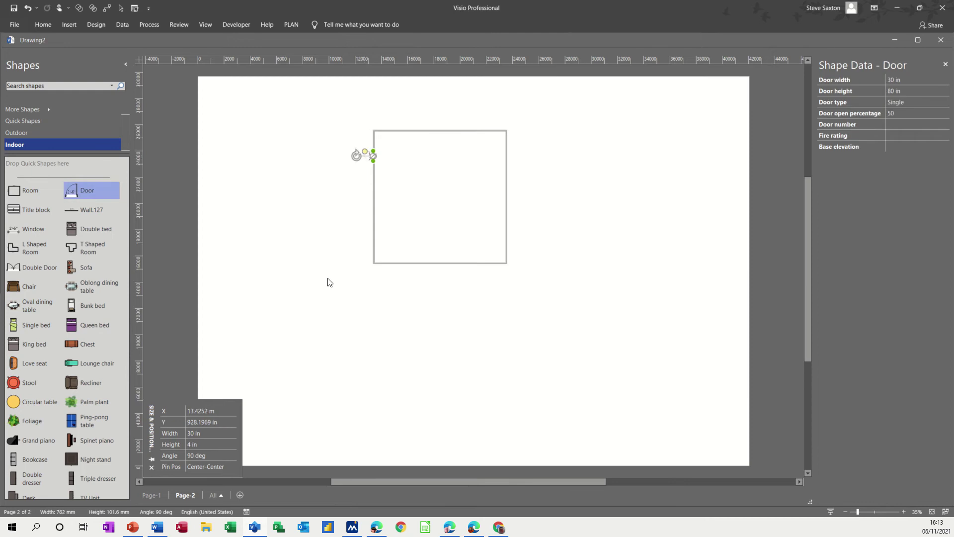
left_click(343, 240)
left_click(374, 155)
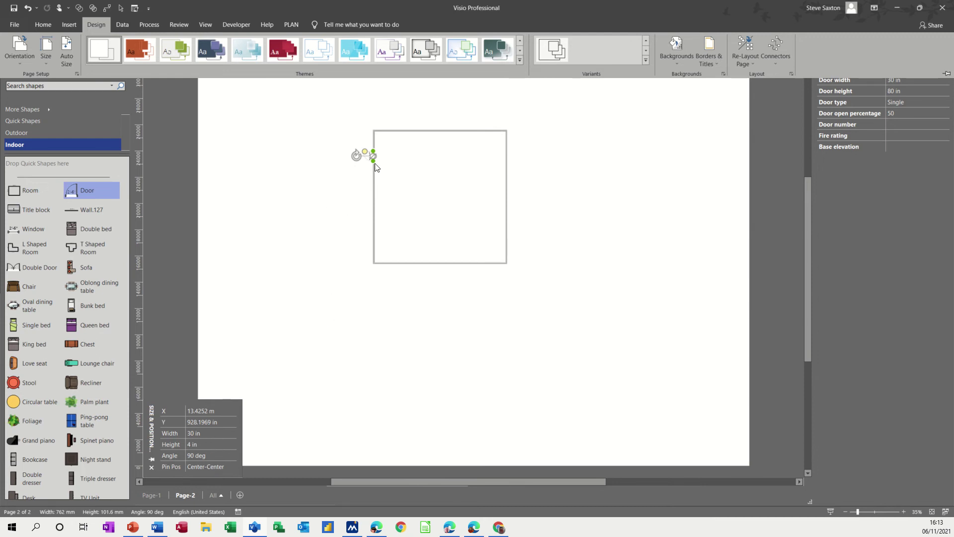
left_click(345, 197)
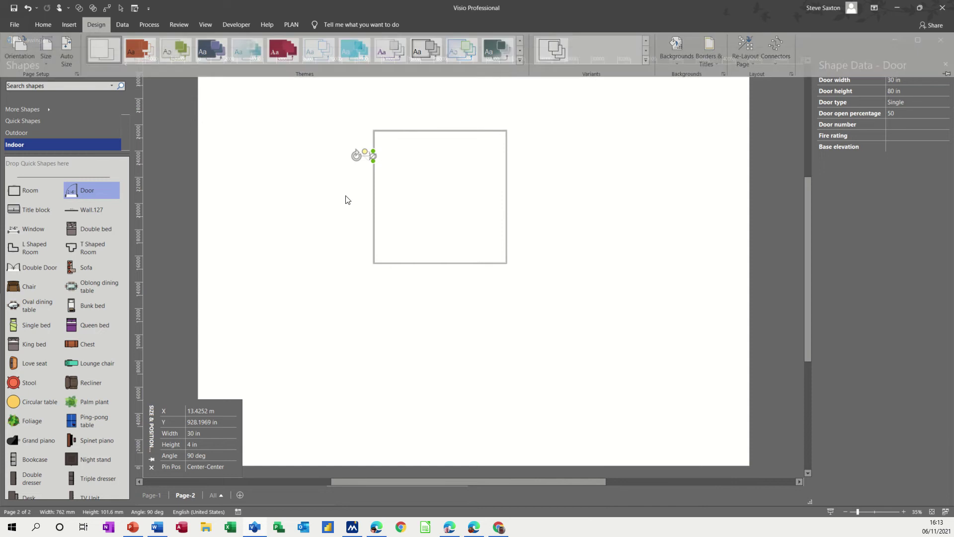
left_click(373, 212)
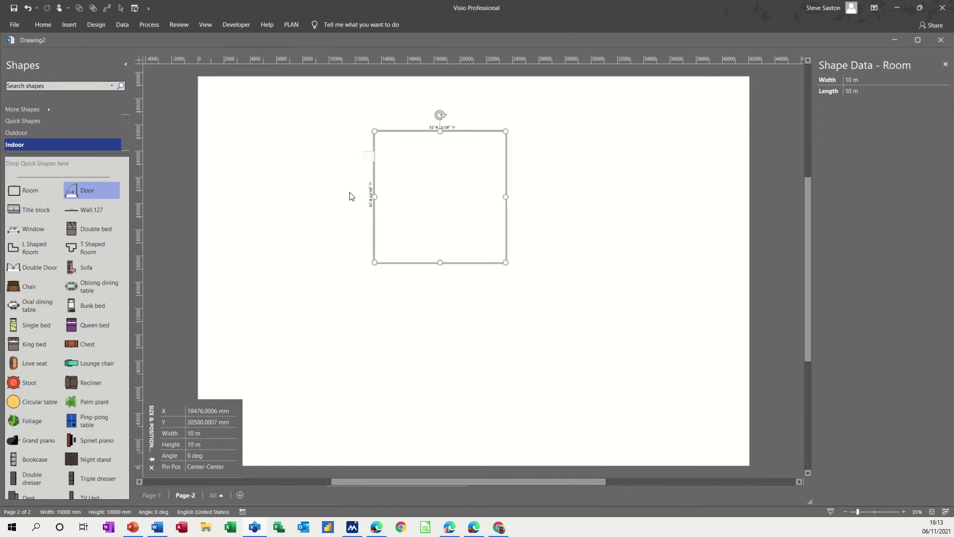
left_click(371, 154)
left_click(370, 161)
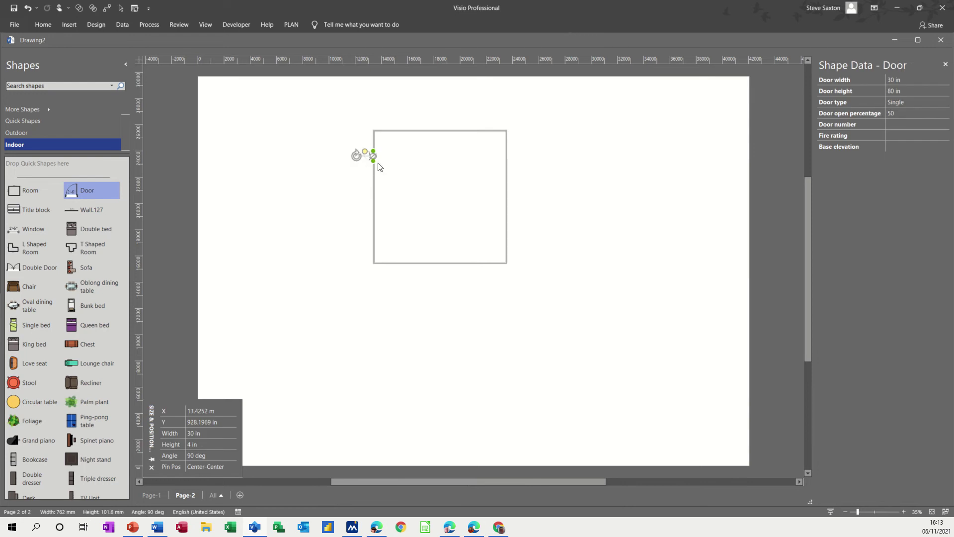
Fill the left-wall door red and give its outline a 2¼ pt weight
left_click(95, 26)
left_click(43, 25)
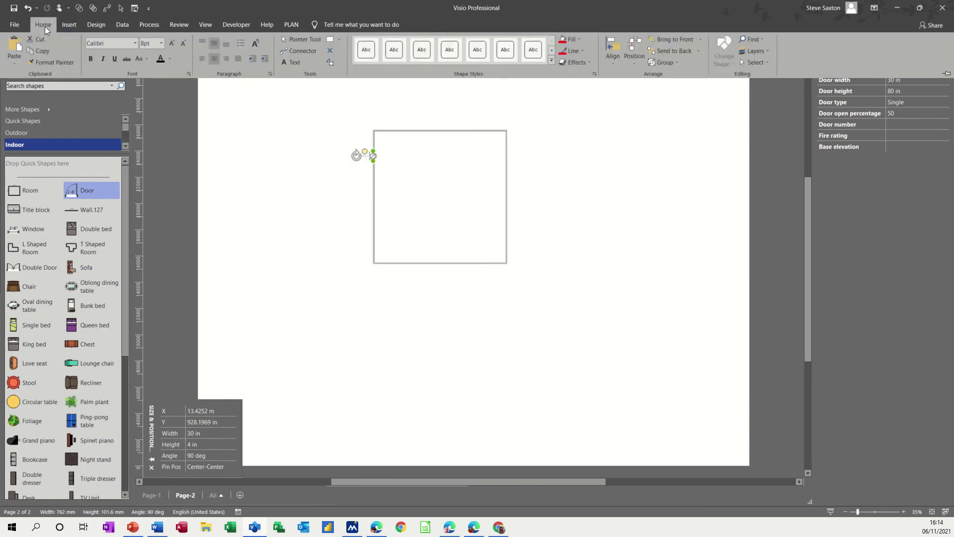
left_click(578, 43)
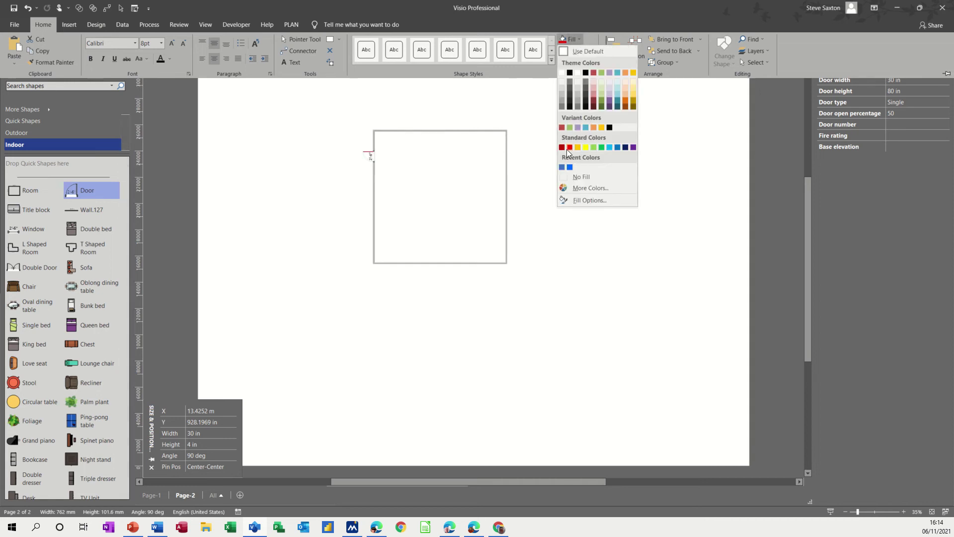
left_click(570, 147)
left_click(580, 51)
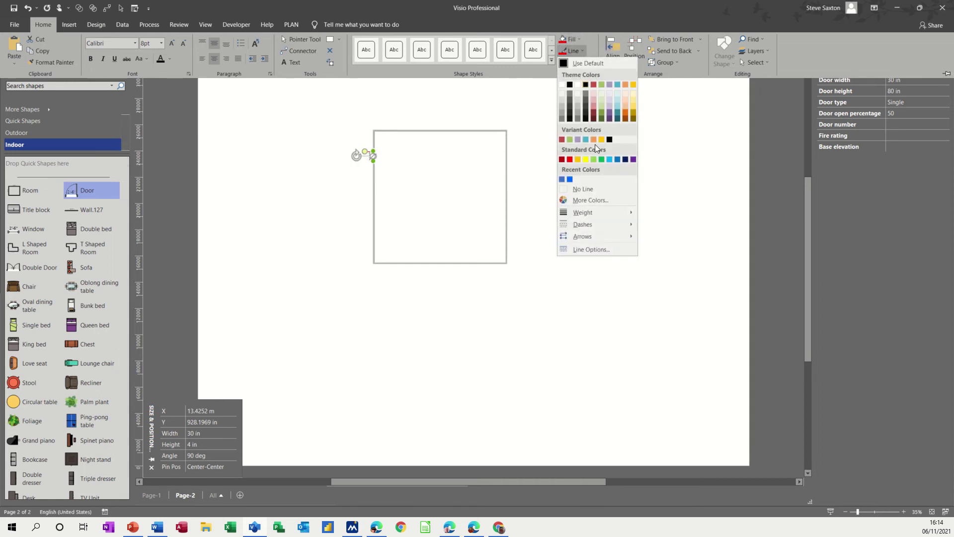
mouse_move(618, 214)
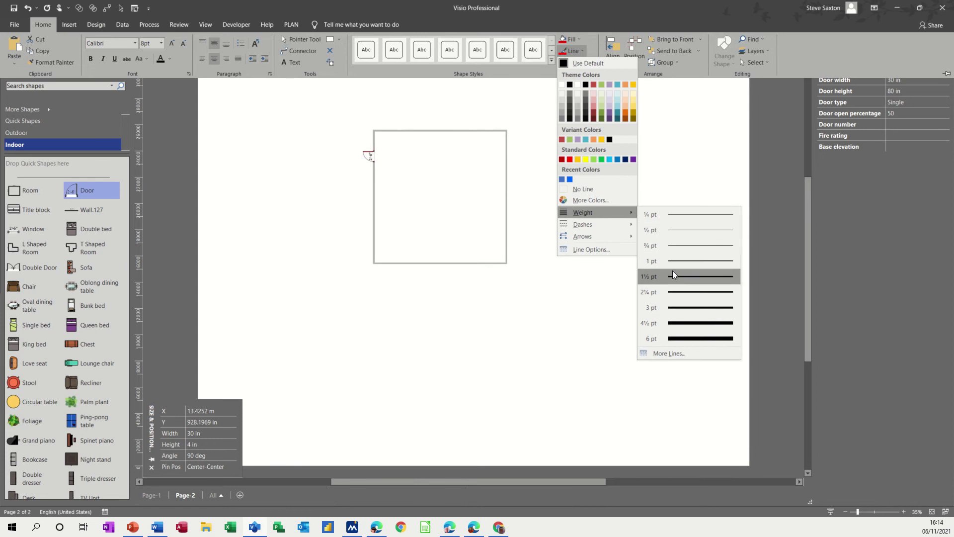
left_click(660, 292)
key("ctrl+F1")
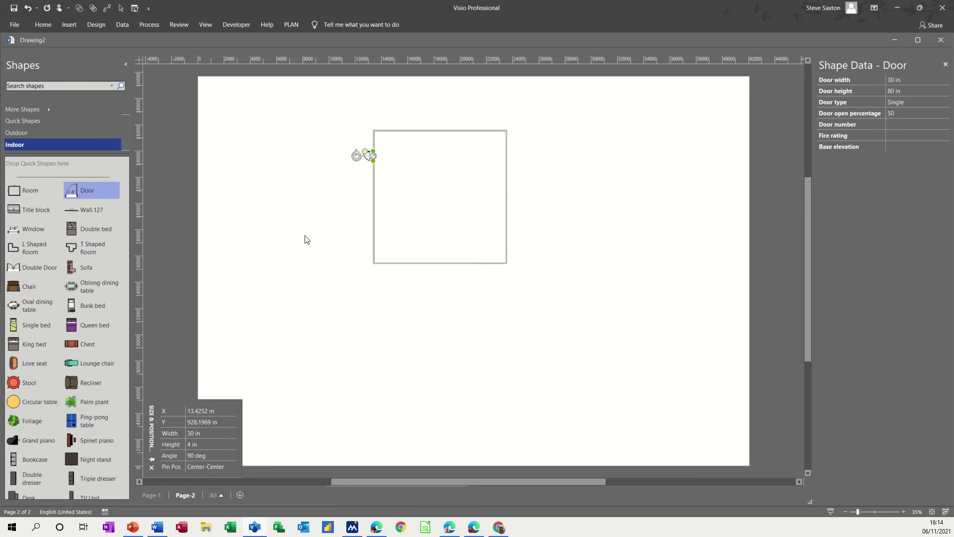
left_click(325, 224)
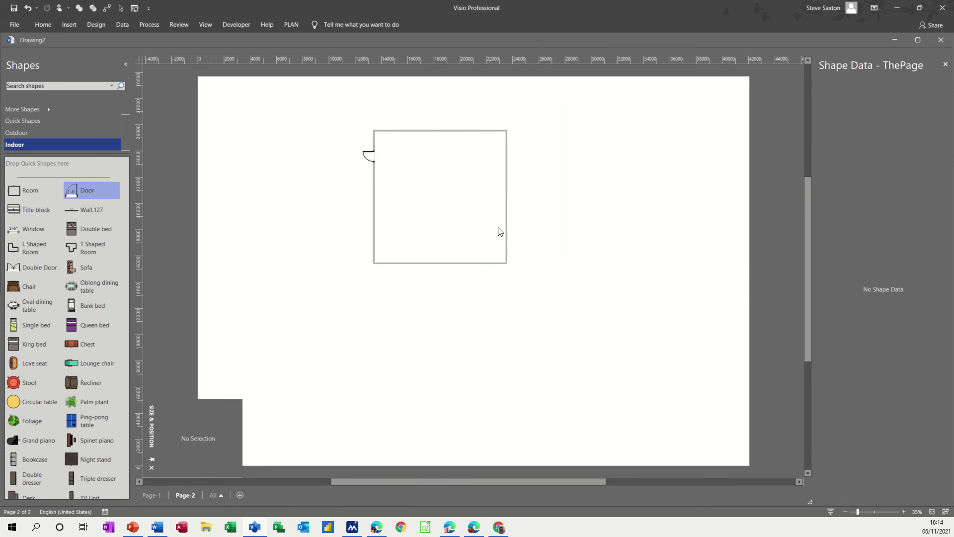
Zoom in on the room and change the door's outline colour to red
left_click(904, 512)
left_click(905, 512)
left_click(904, 512)
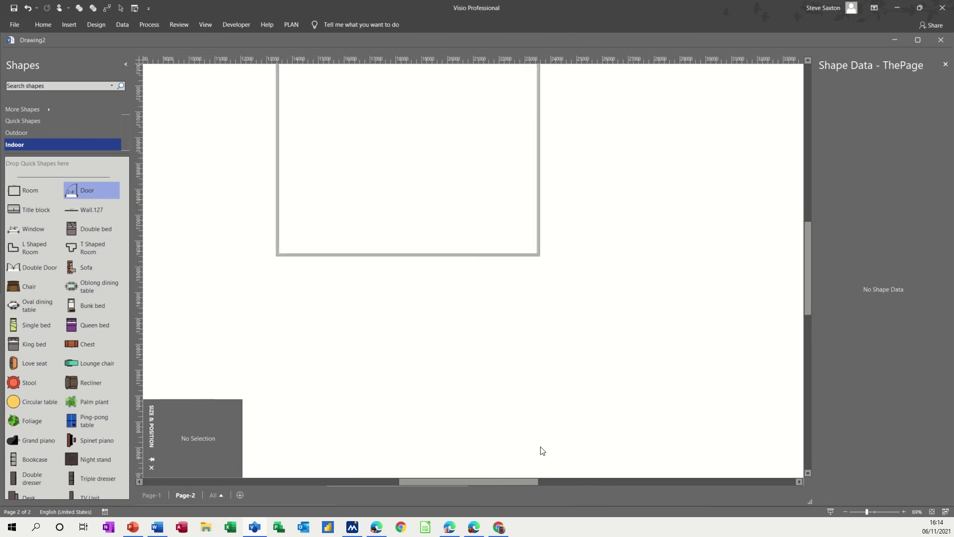
scroll(497, 430, "up", 3)
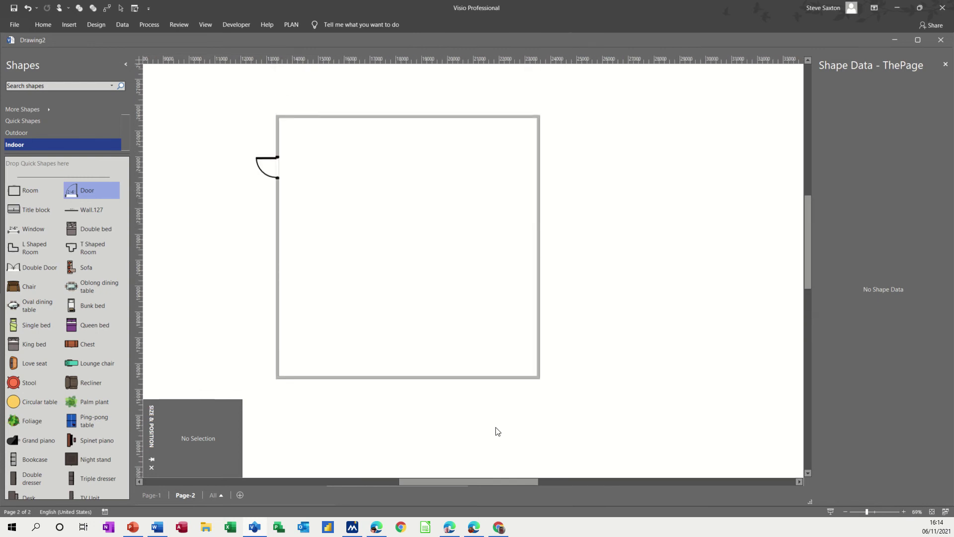
left_click(277, 171)
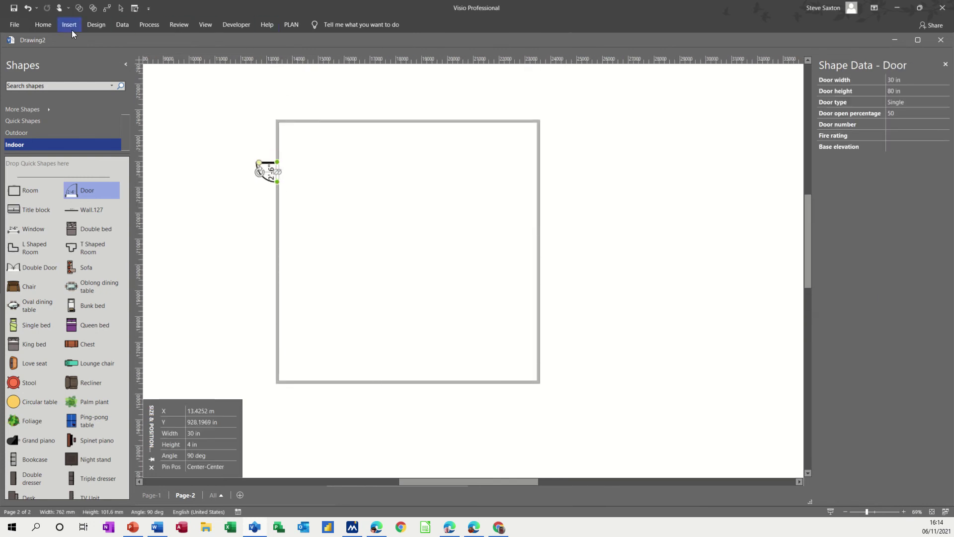
left_click(44, 25)
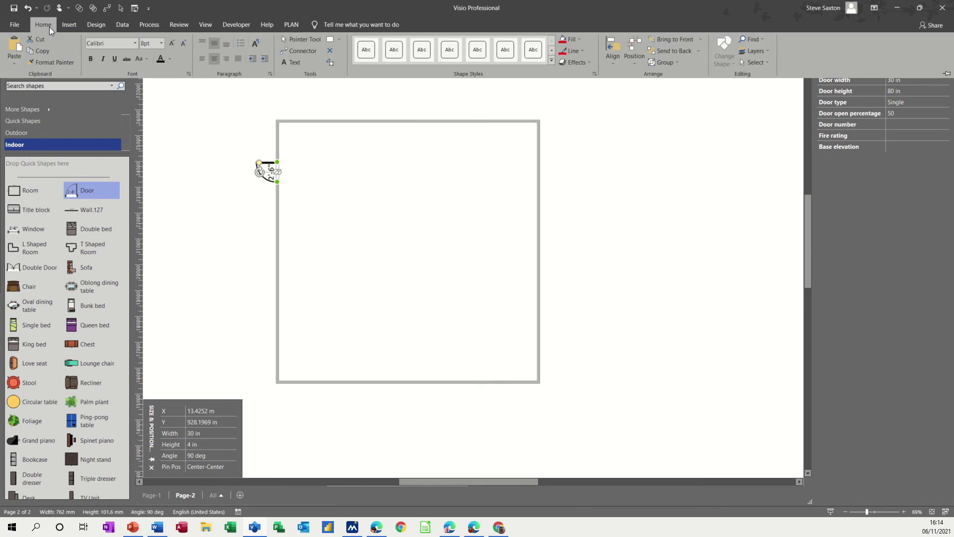
double_click(43, 24)
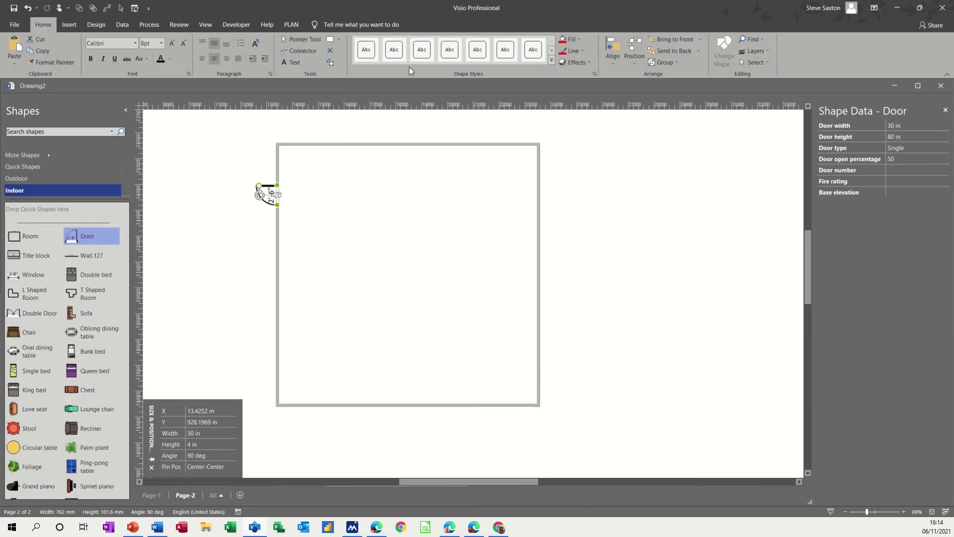
left_click(572, 58)
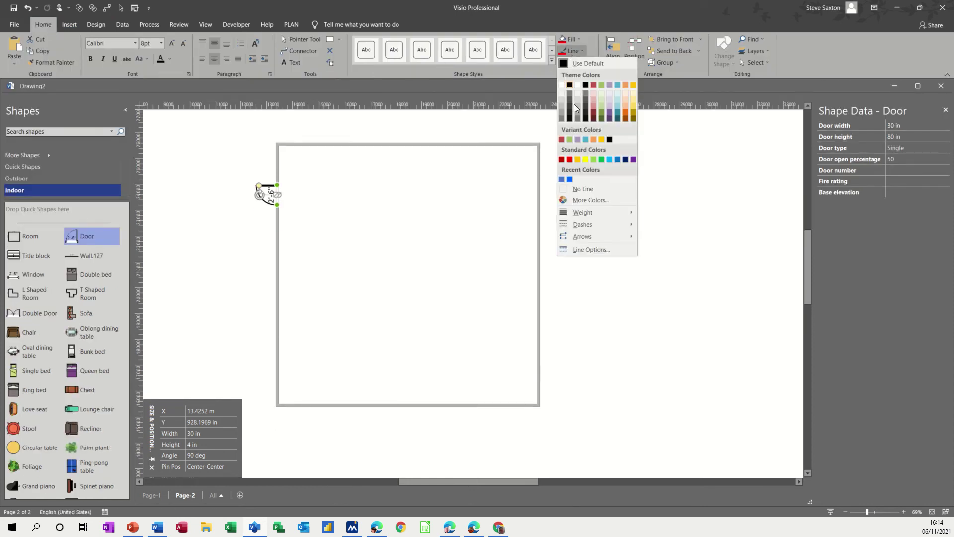
left_click(570, 160)
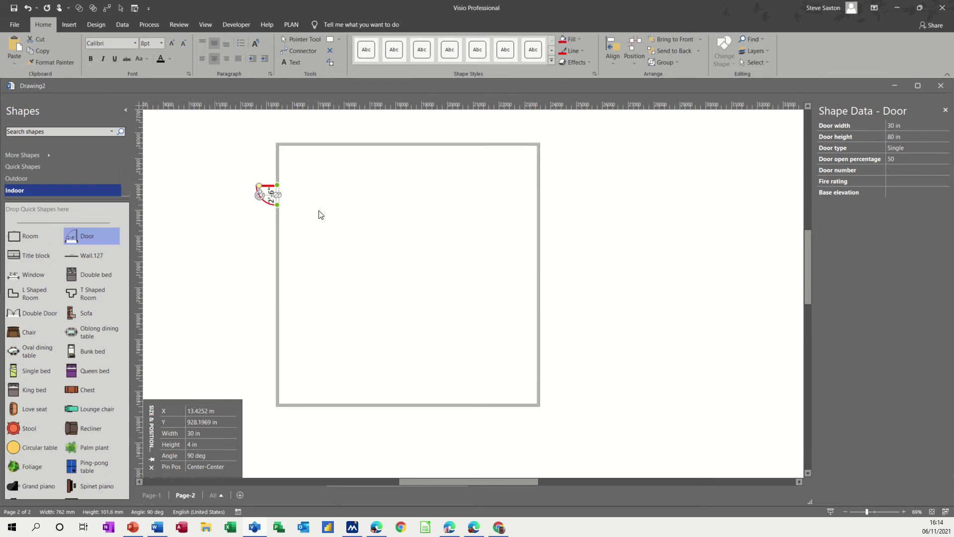
left_click(222, 259)
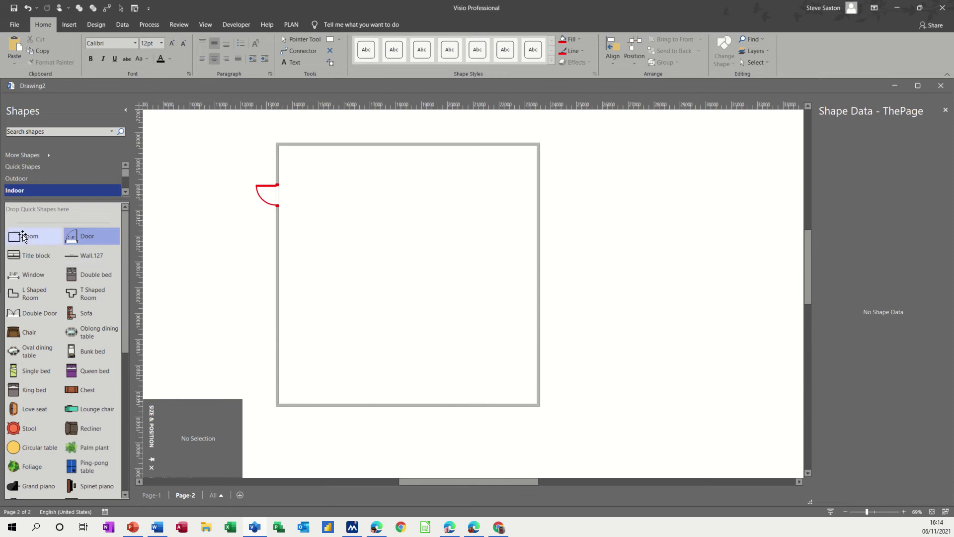
Add two bottom rooms with aligned top walls and a 10'-0" by 8'-0" room top-right
left_click_drag(25, 238, 323, 376)
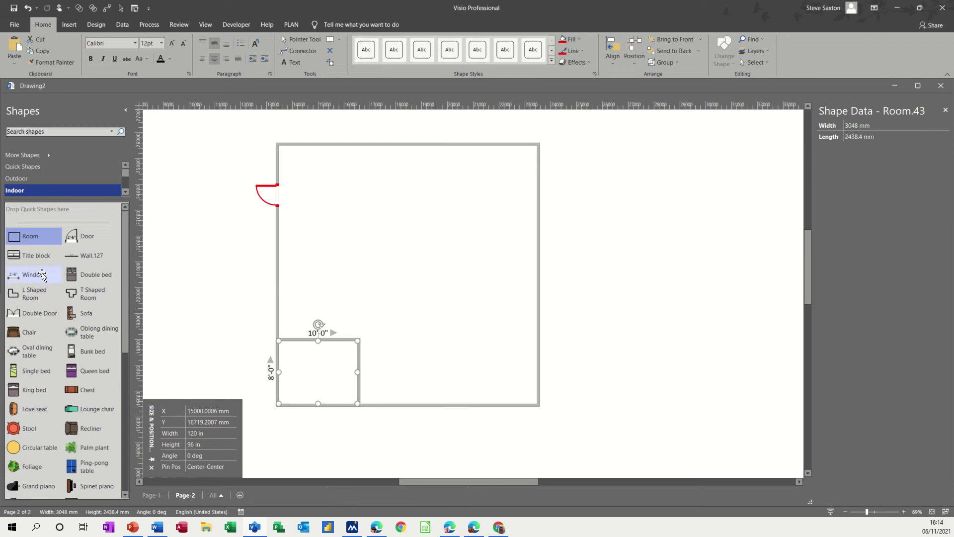
left_click_drag(153, 265, 536, 373)
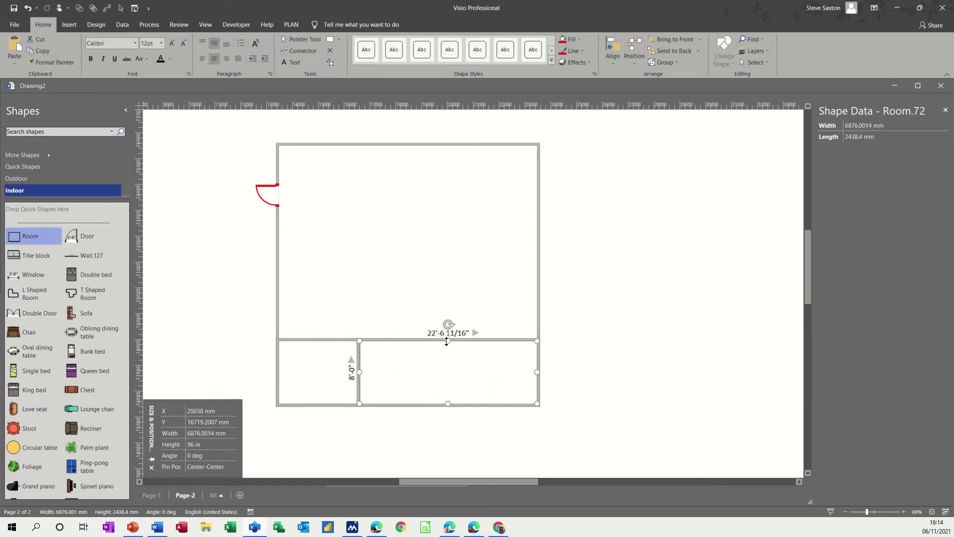
left_click_drag(450, 341, 455, 307)
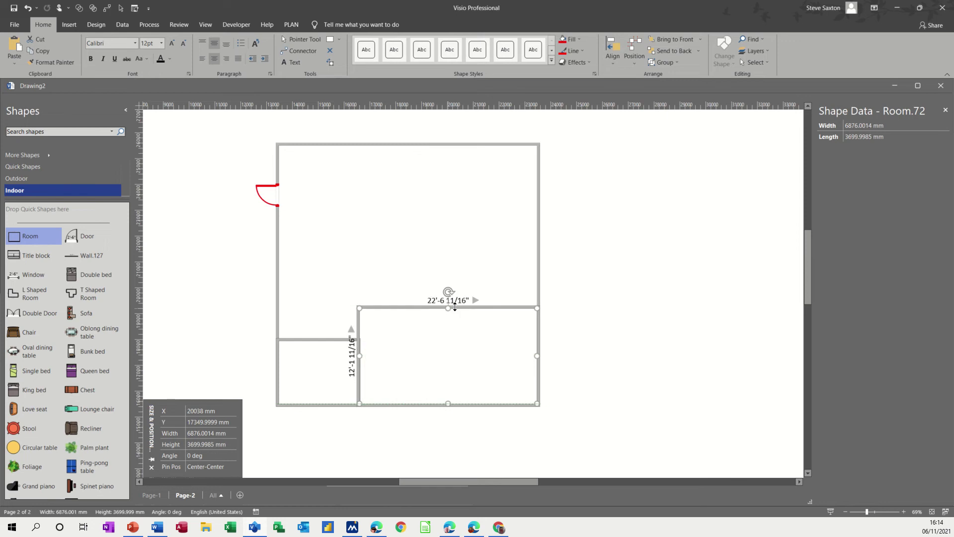
left_click(325, 340)
left_click_drag(322, 332, 322, 308)
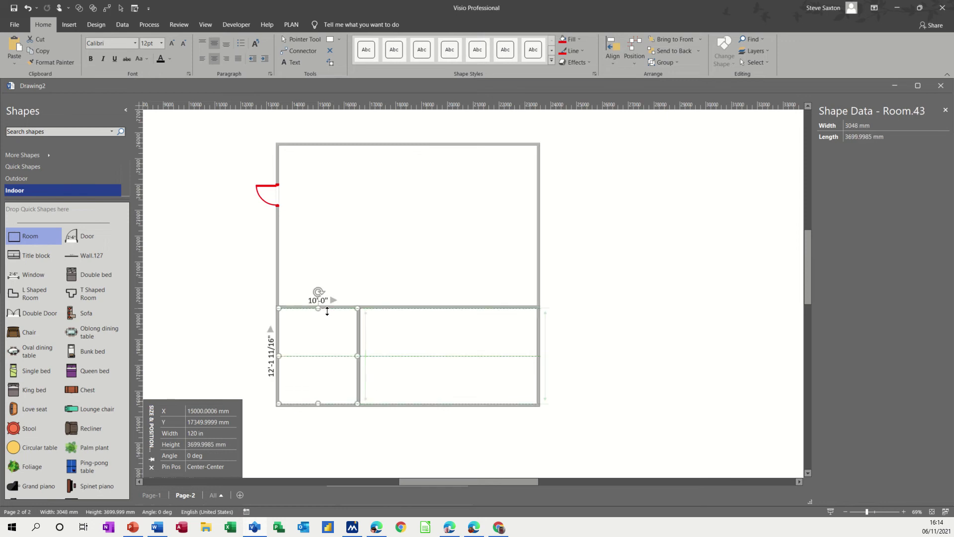
left_click(296, 231)
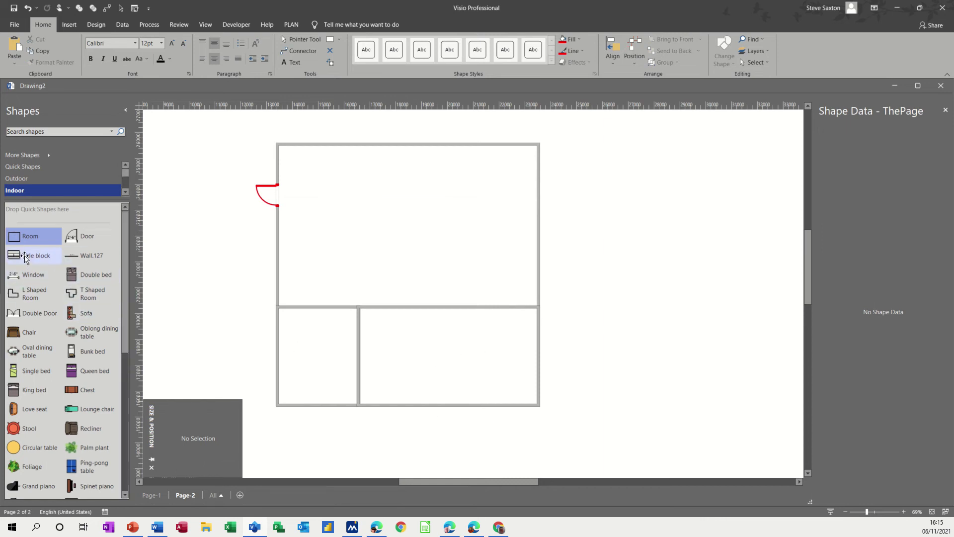
left_click_drag(153, 240, 503, 180)
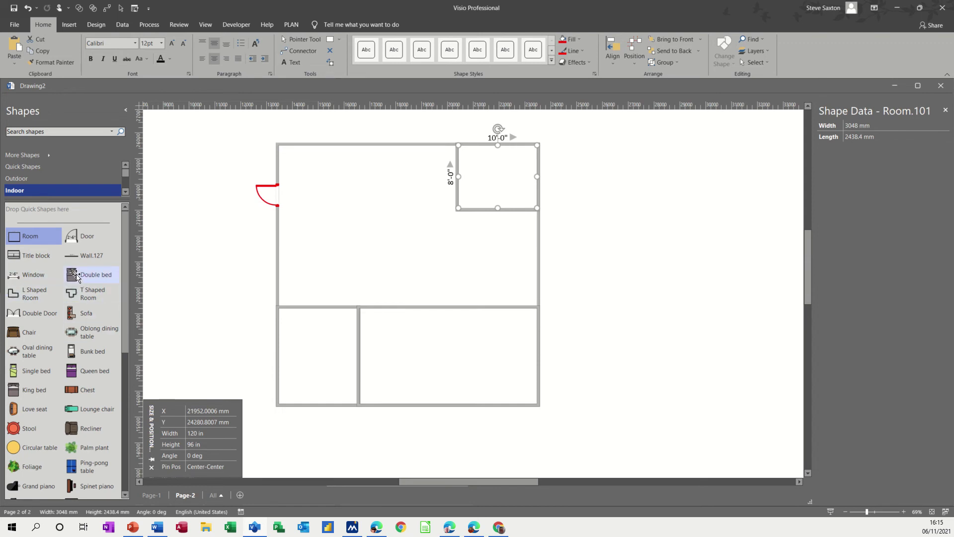
Add a double bed to the bottom-right room and two doors swinging down into the lower rooms
left_click_drag(72, 274, 490, 333)
left_click_drag(75, 237, 377, 304)
left_click_drag(85, 238, 345, 303)
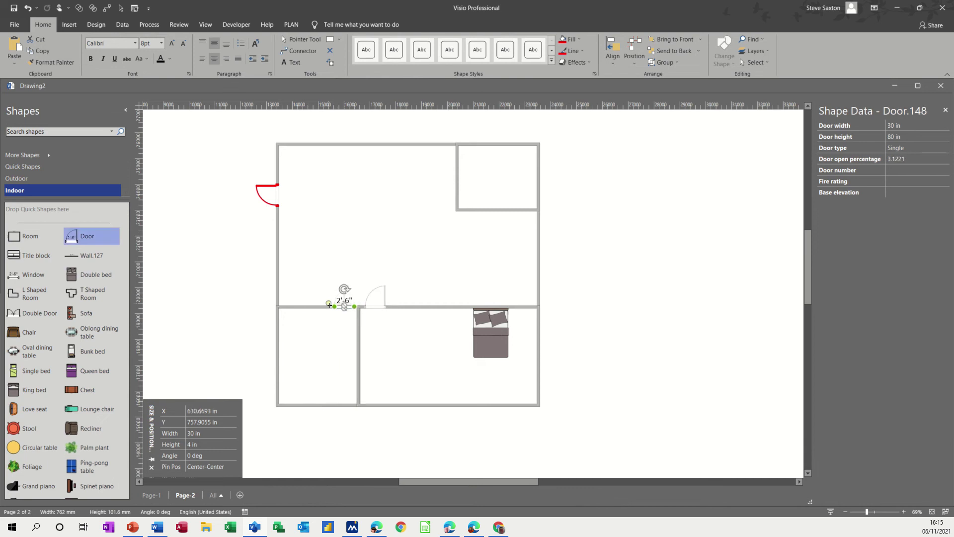
left_click_drag(331, 309, 338, 319)
left_click(382, 288)
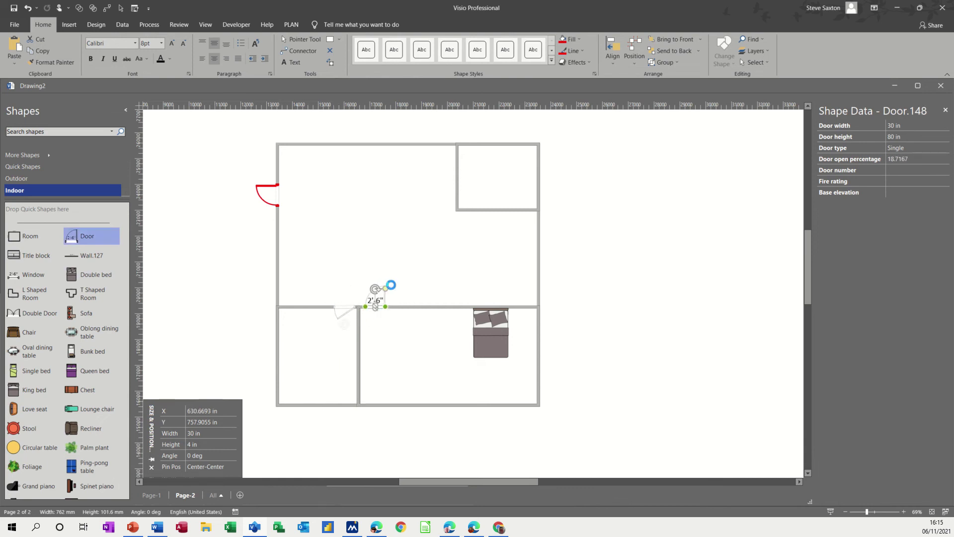
left_click_drag(370, 291, 368, 318)
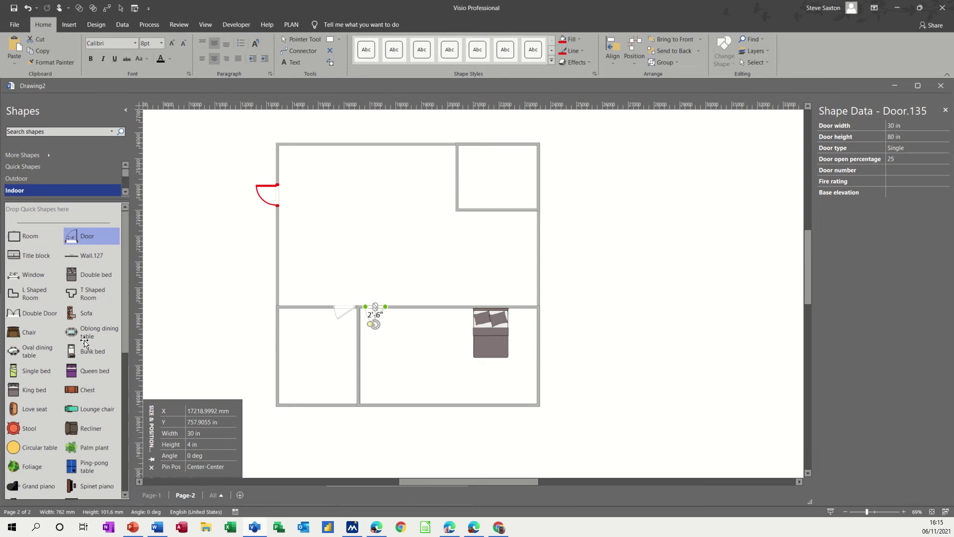
Place a sofa in the lower middle room, an oblong dining table upstairs, and a right-wall window
left_click_drag(74, 313, 373, 372)
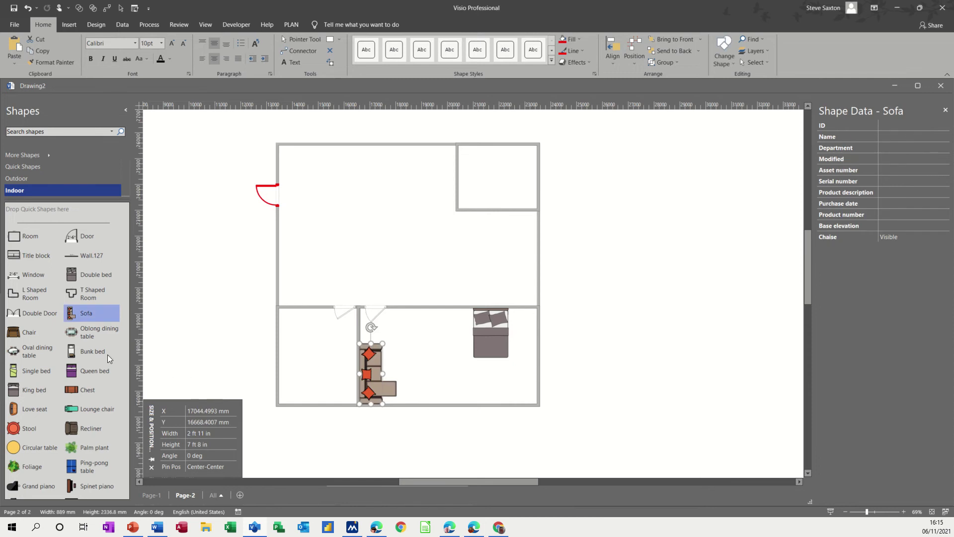
left_click_drag(88, 336, 501, 264)
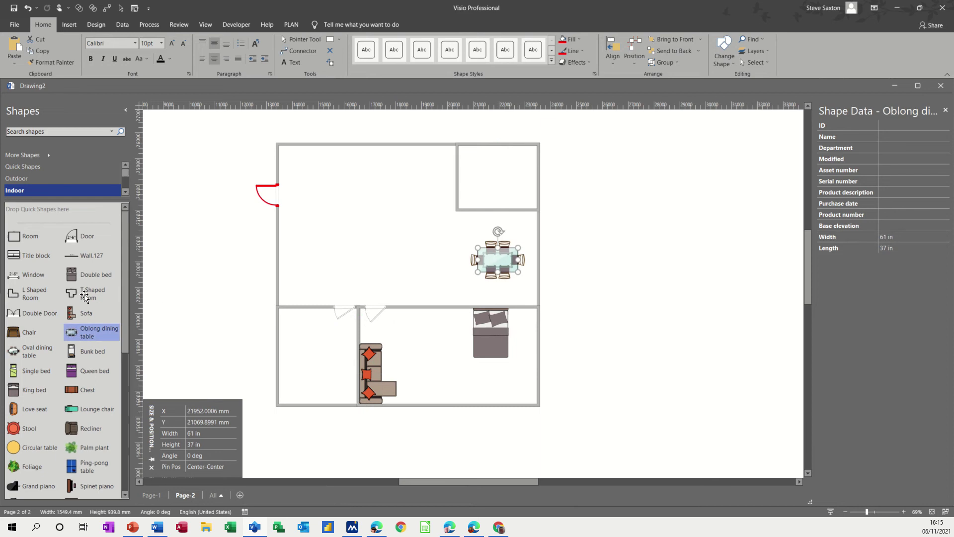
left_click_drag(31, 281, 539, 292)
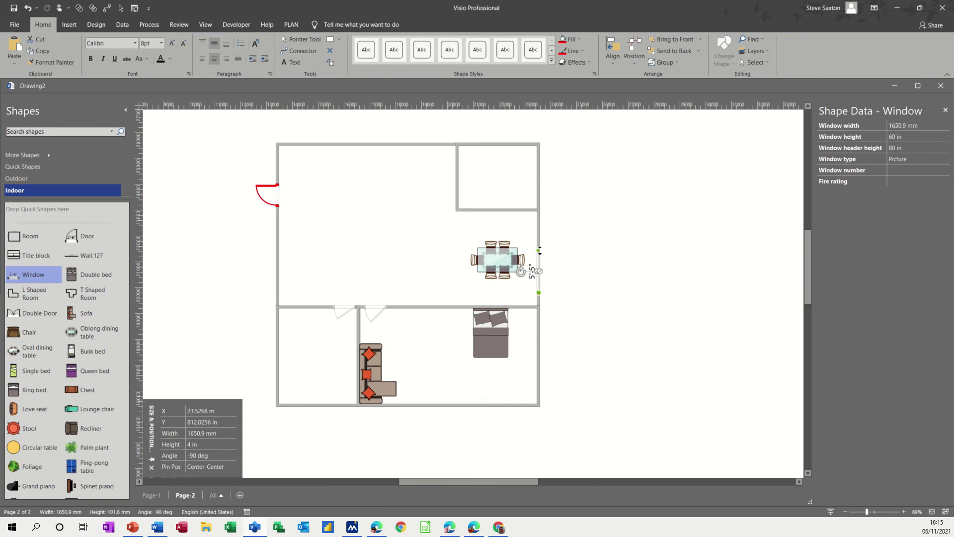
Lengthen the right window, add a single bed, and fit bottom, right and 12'-4 1/8" top windows
left_click_drag(540, 245, 539, 225)
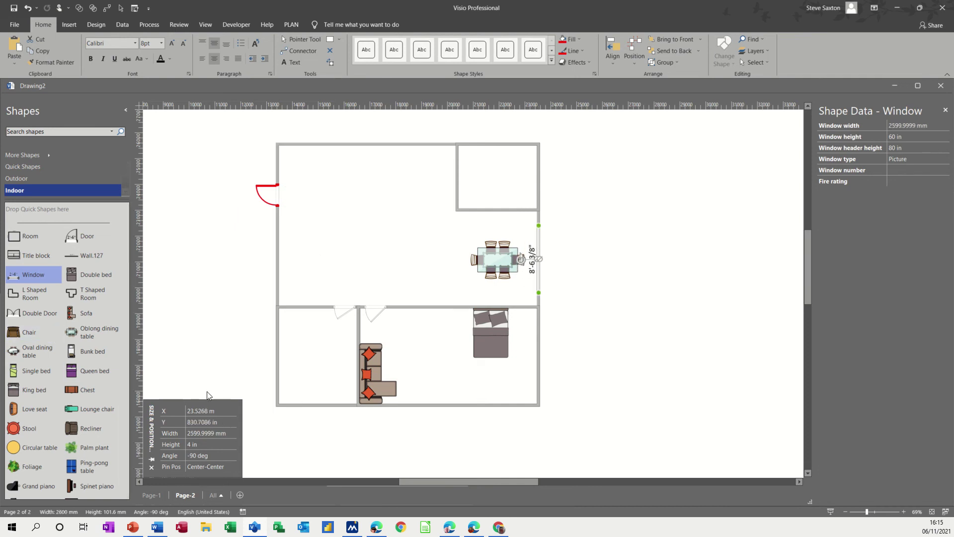
left_click_drag(37, 372, 293, 380)
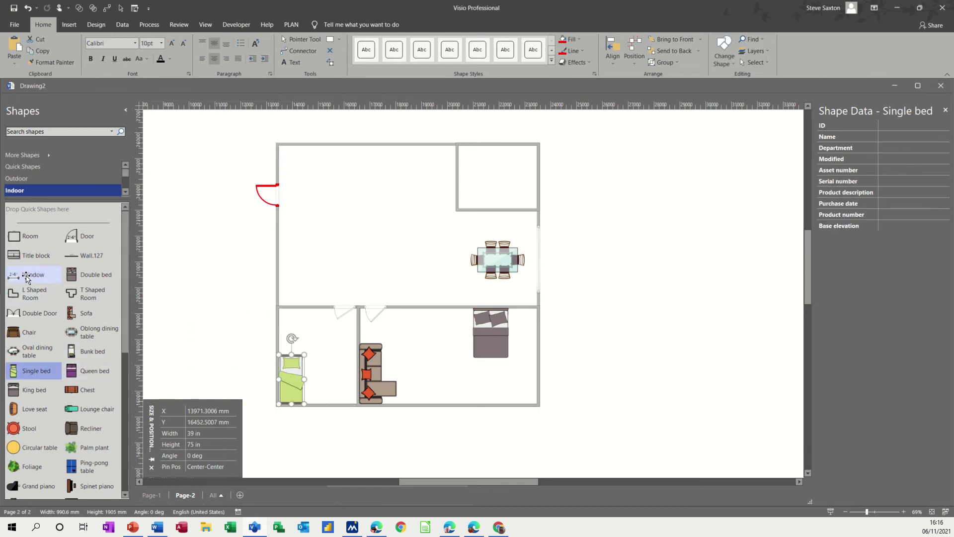
left_click_drag(30, 274, 322, 405)
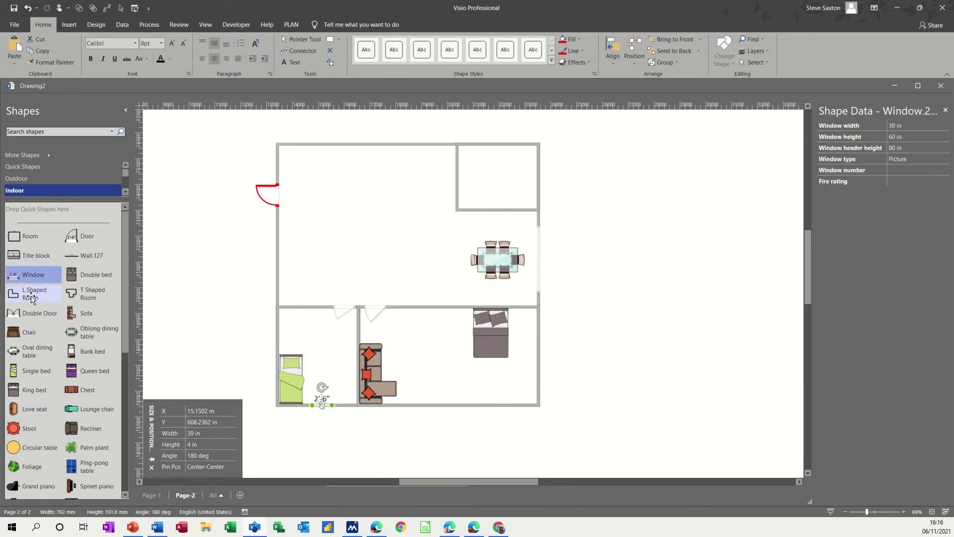
left_click_drag(394, 388, 499, 405)
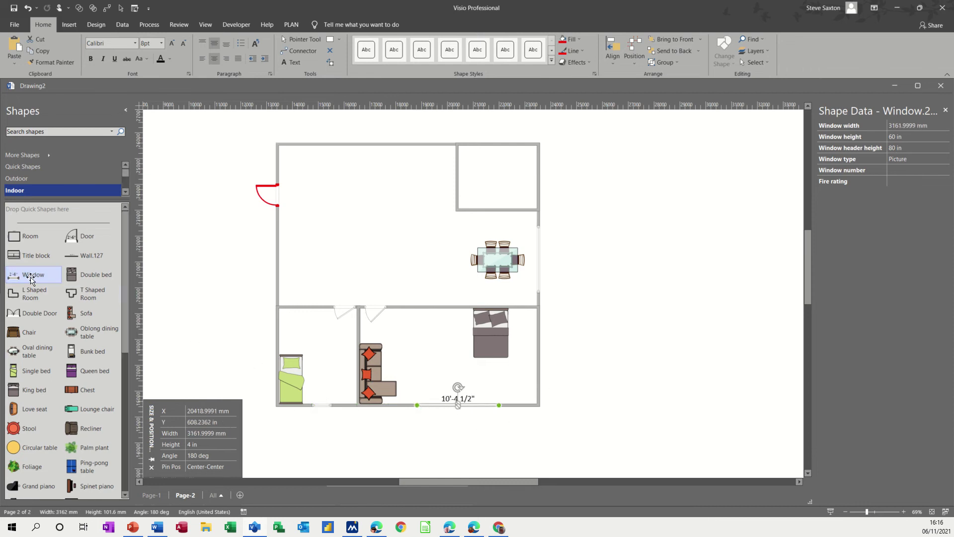
left_click_drag(15, 275, 538, 355)
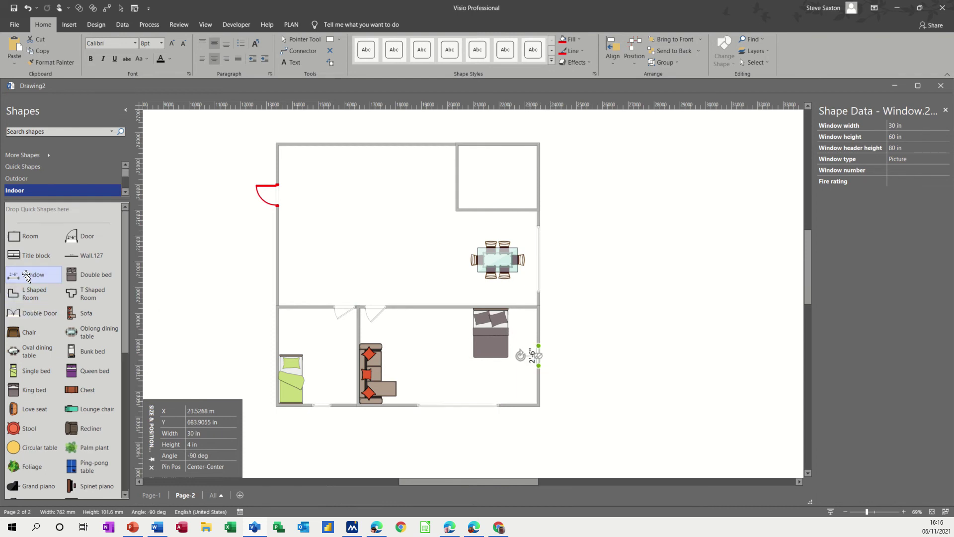
left_click_drag(151, 270, 356, 152)
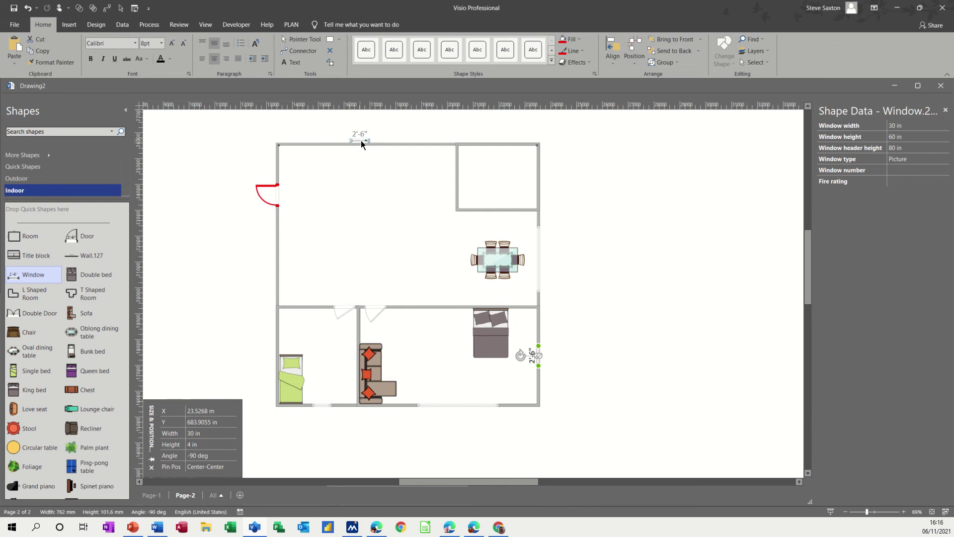
left_click_drag(361, 141, 448, 144)
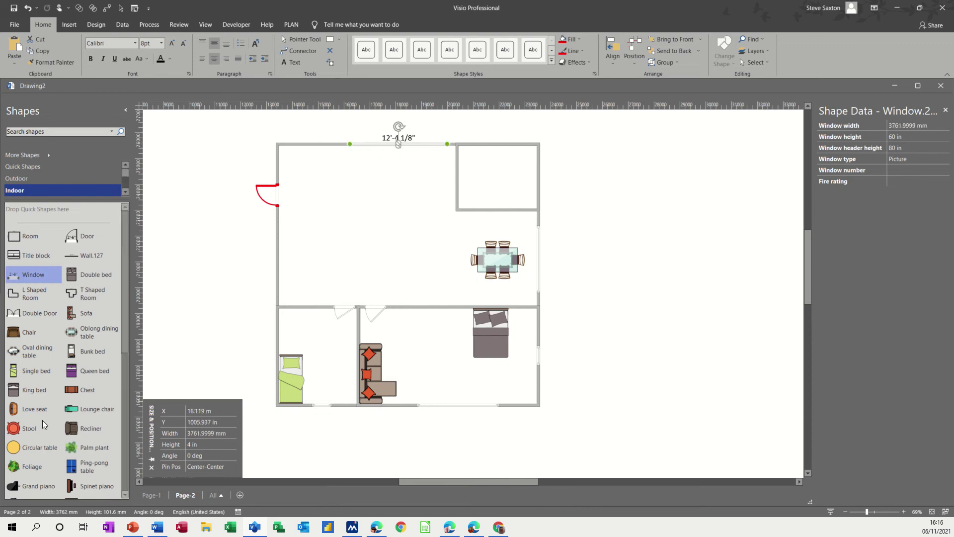
Place a lounge chair and a sofa along the upper room's left wall
left_click_drag(95, 408, 369, 203)
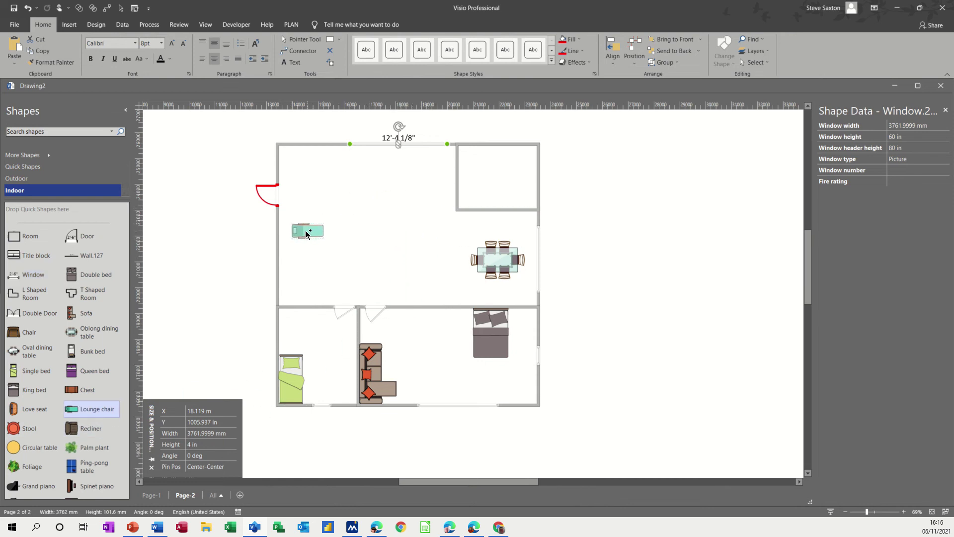
left_click_drag(305, 231, 295, 229)
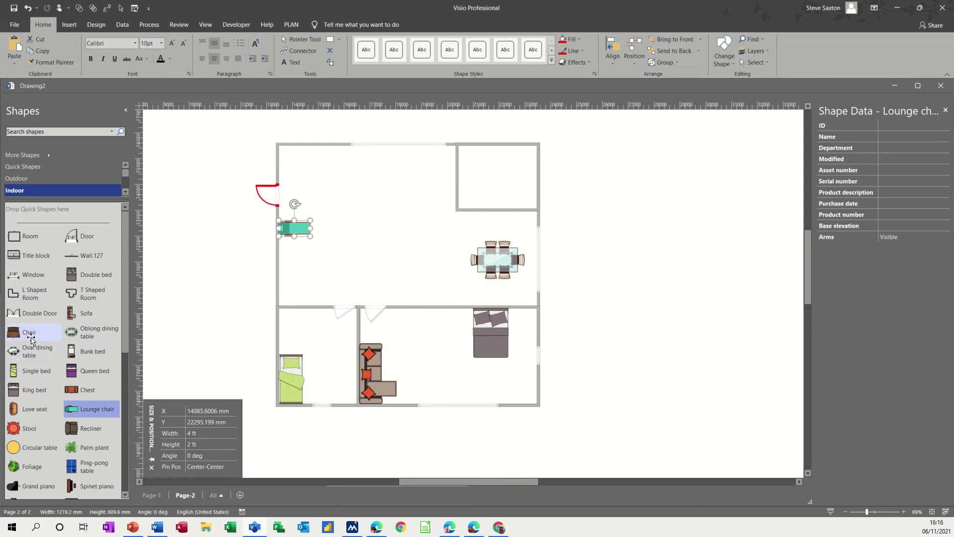
left_click_drag(90, 312, 290, 276)
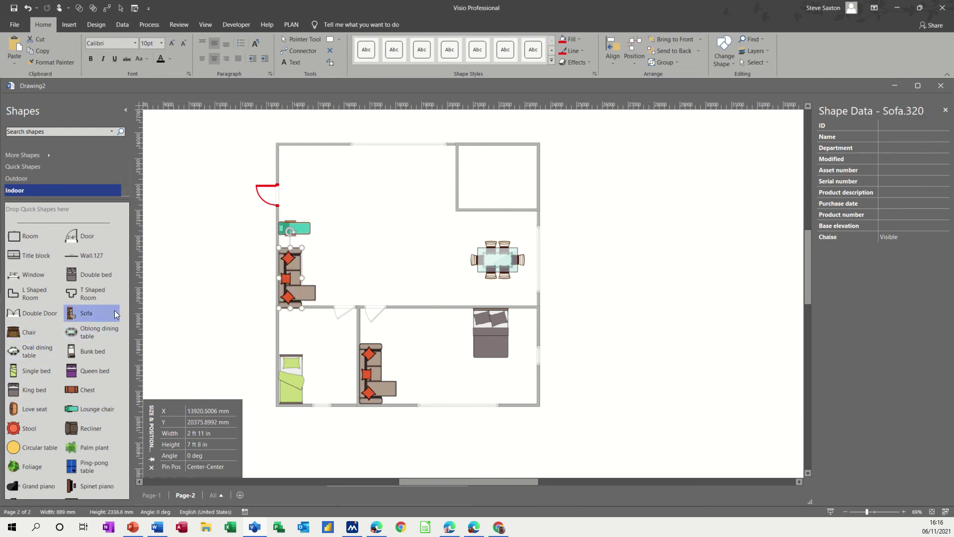
scroll(95, 383, "down", 2)
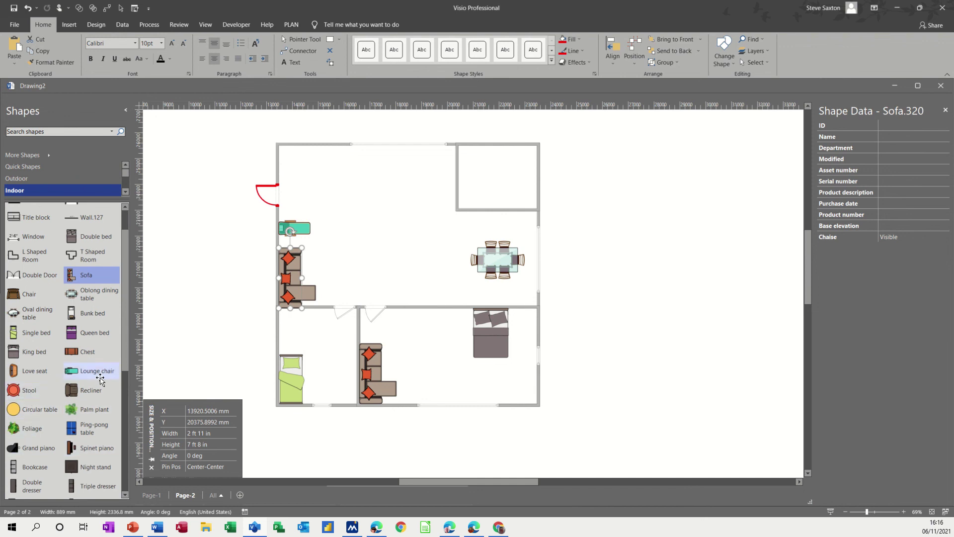
Add a bookcase, a television rotated -90 degrees and a grand piano to the upper room
left_click(38, 467)
left_click_drag(38, 467, 409, 299)
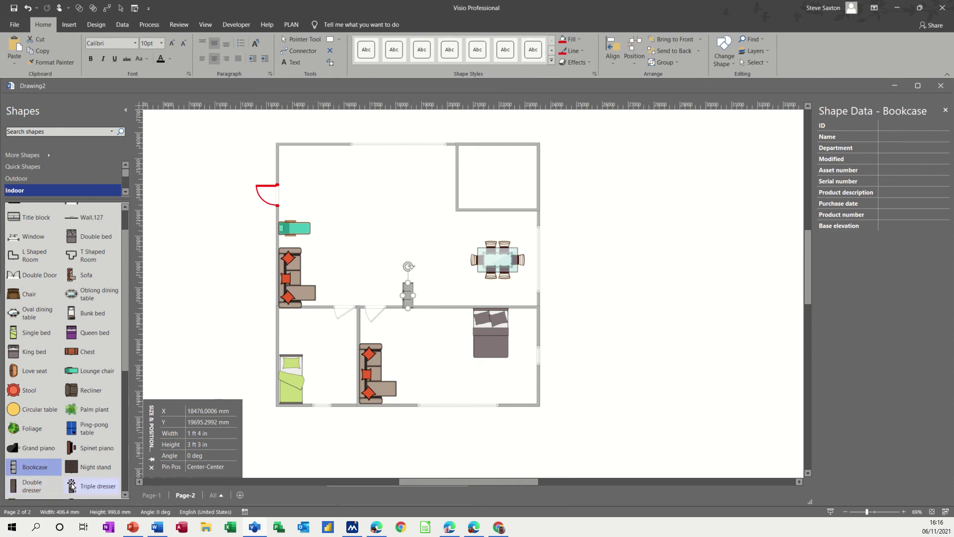
scroll(70, 478, "down", 3)
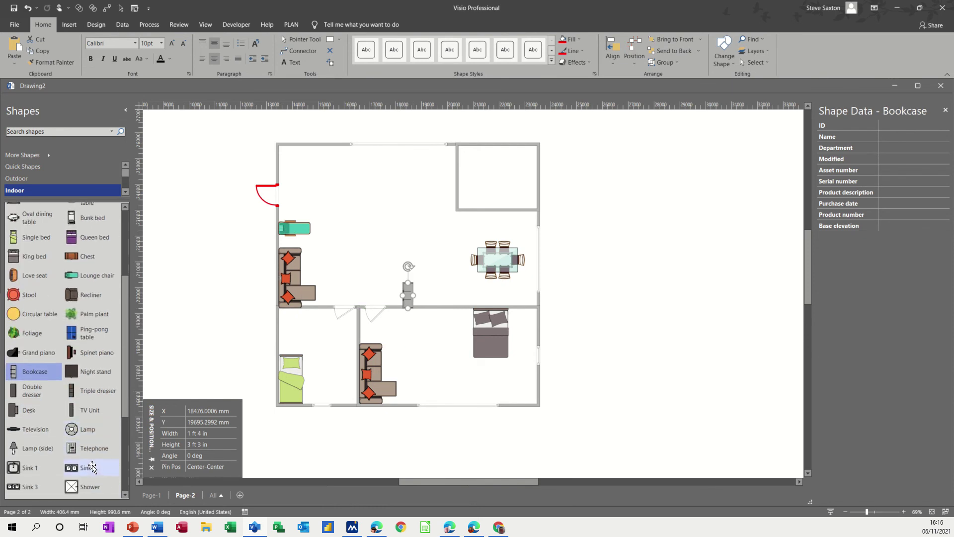
left_click_drag(25, 432, 379, 260)
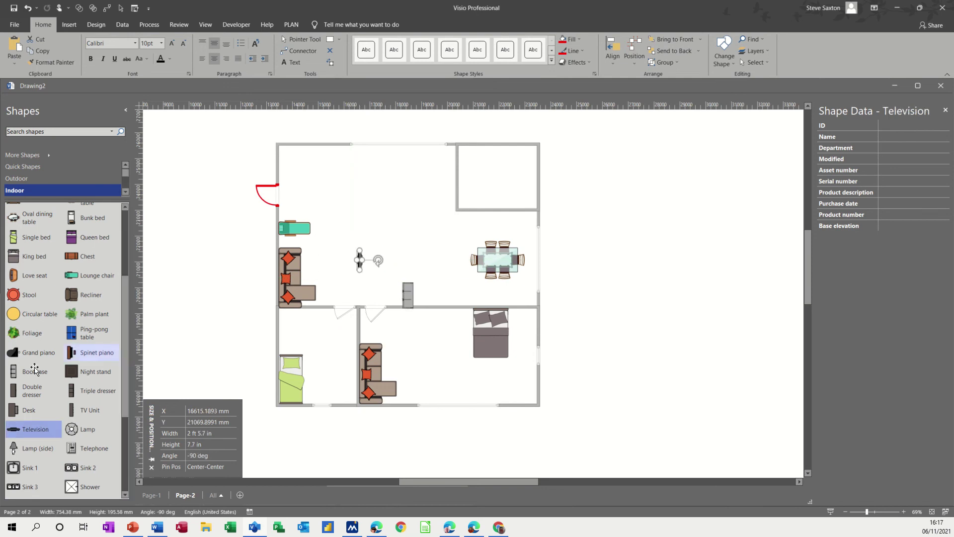
left_click_drag(25, 355, 434, 184)
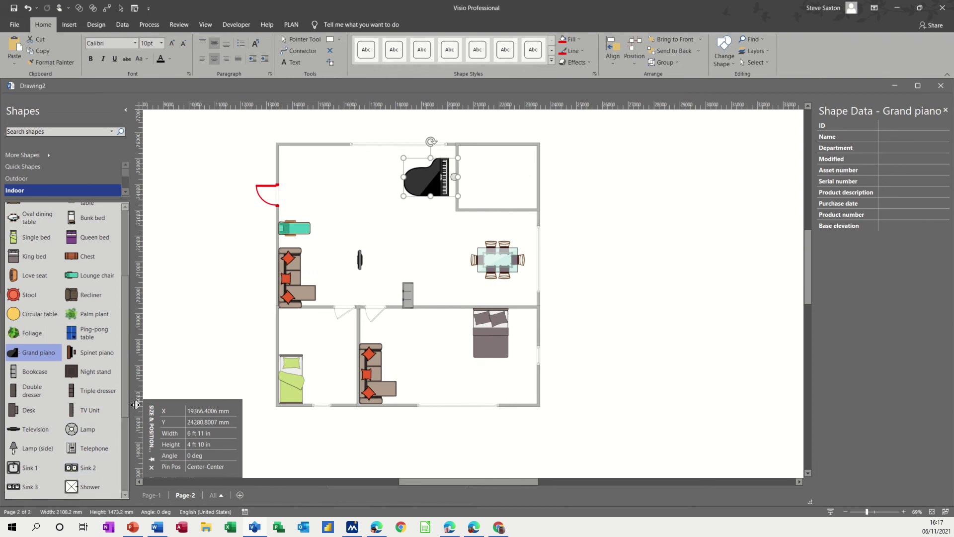
Place a shower, sink and toilet in the top-right room, with the sink against the top wall
scroll(126, 416, "down", 1)
scroll(126, 423, "down", 3)
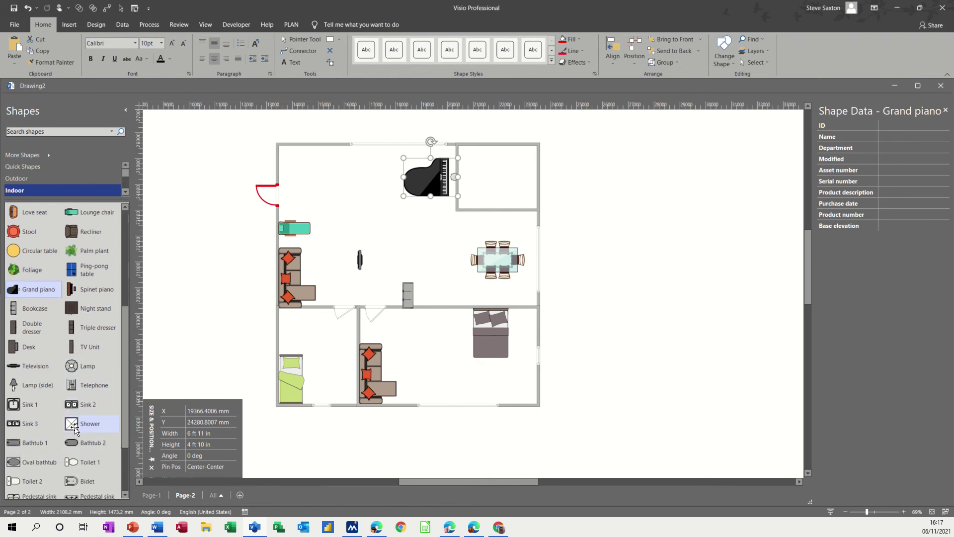
left_click_drag(87, 424, 526, 157)
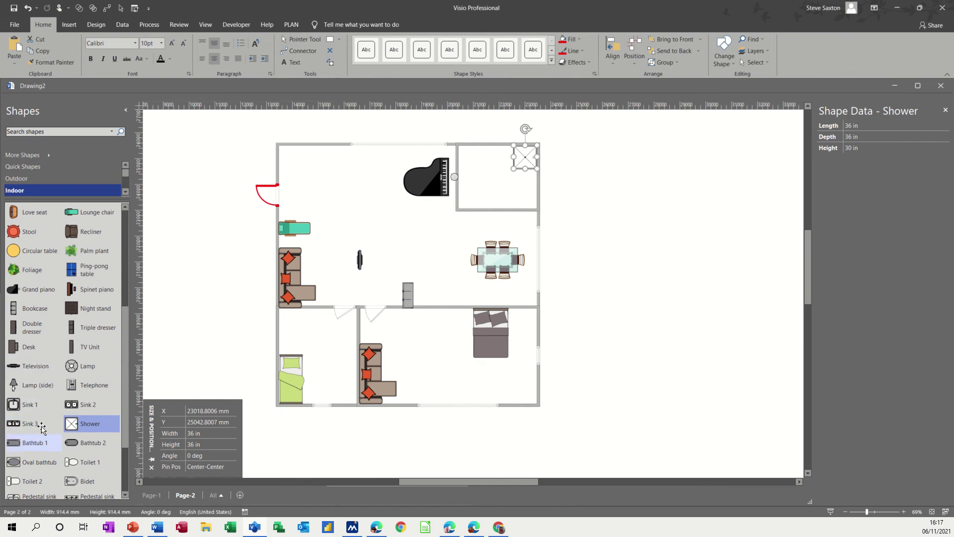
left_click_drag(27, 405, 480, 155)
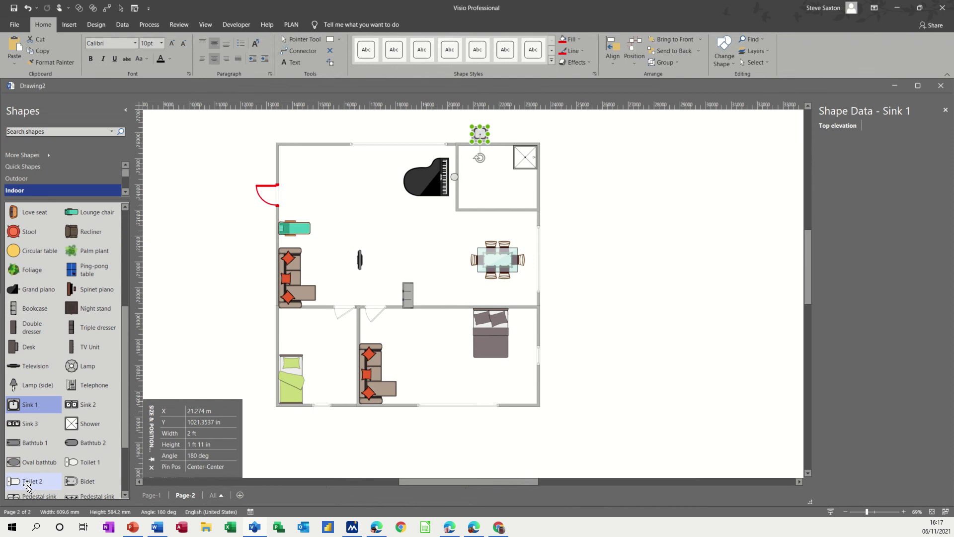
left_click_drag(27, 485, 468, 205)
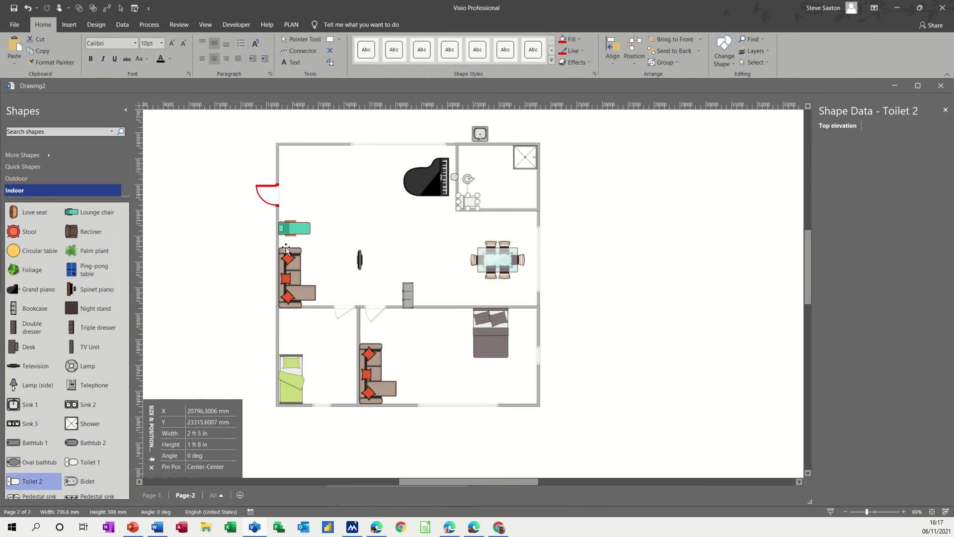
left_click_drag(485, 131, 483, 152)
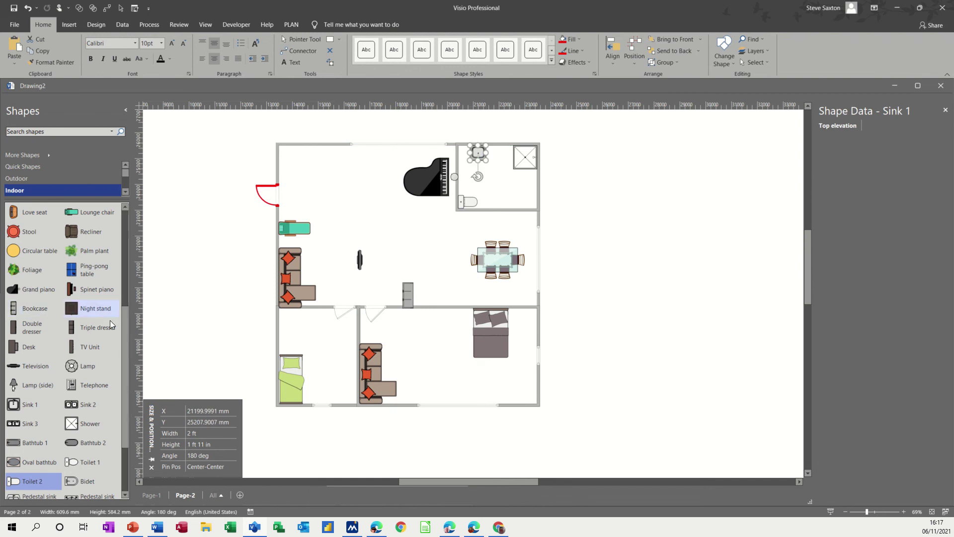
Add a 30-inch door to the bathroom's bottom wall
scroll(126, 342, "up", 3)
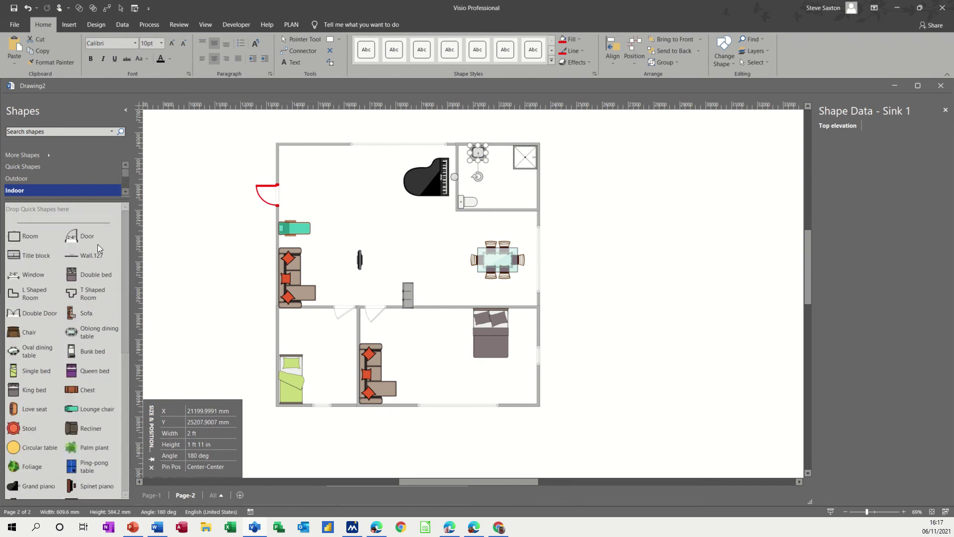
left_click_drag(82, 242, 499, 209)
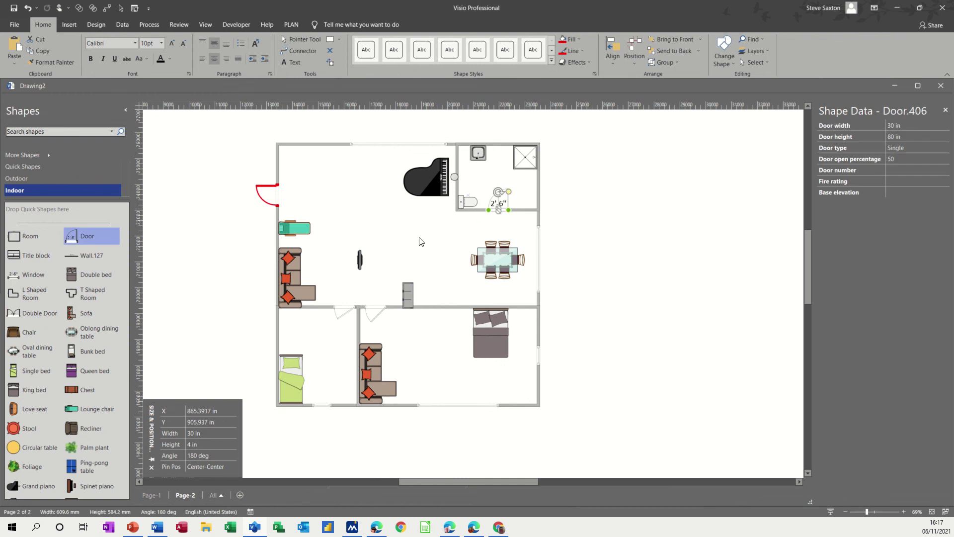
left_click(627, 251)
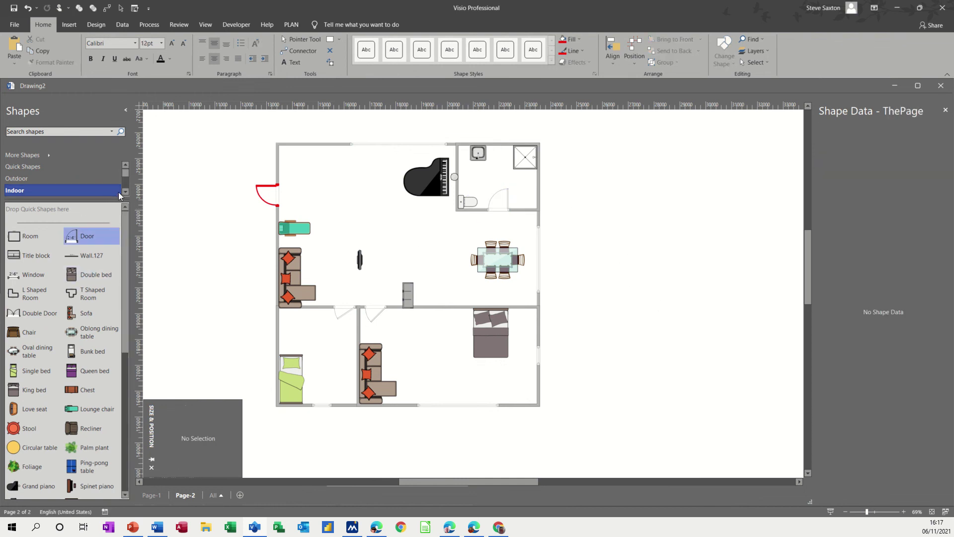
Place a revolver from the Evidence stencil, shrunk to about a third, in the middle of the lower-right room
left_click(126, 192)
left_click(125, 192)
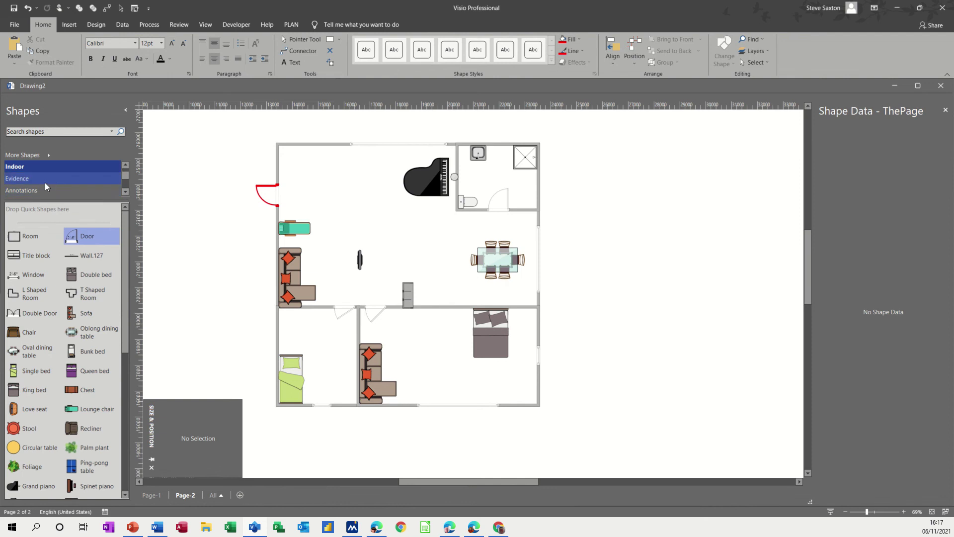
left_click(43, 181)
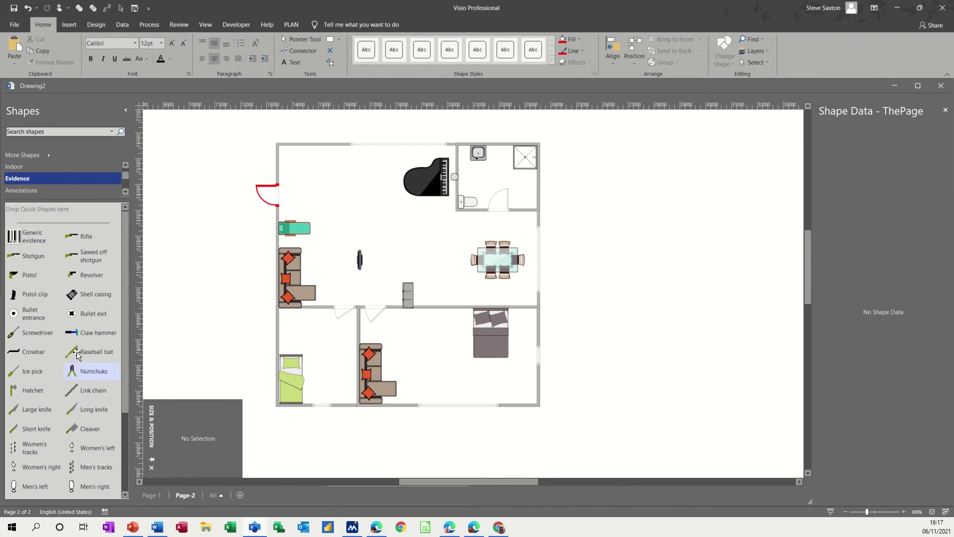
left_click_drag(94, 274, 332, 304)
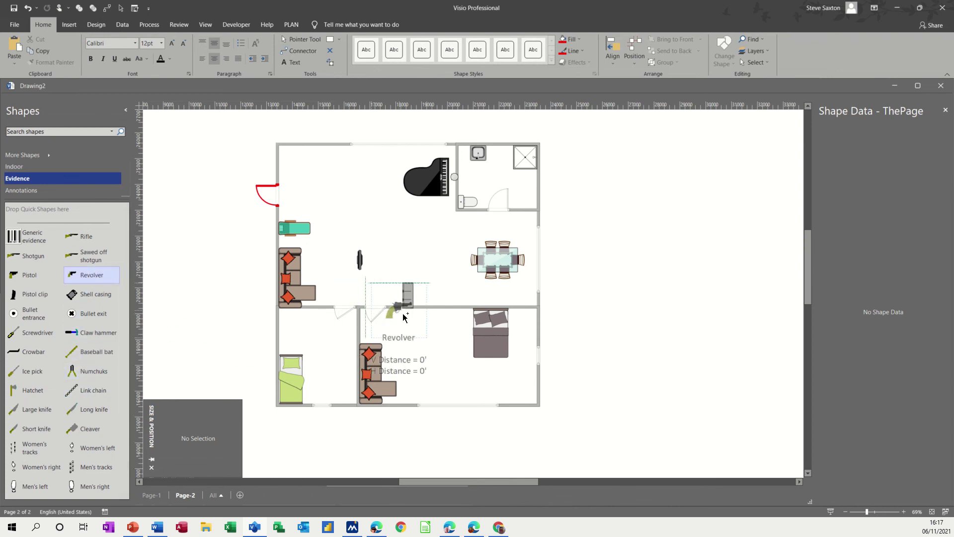
left_click_drag(410, 319, 439, 344)
left_click_drag(464, 309, 430, 352)
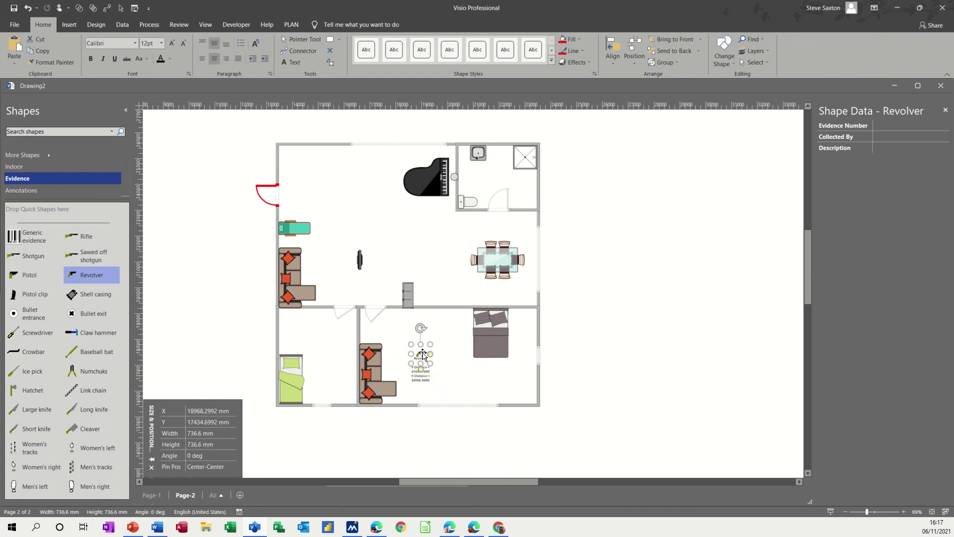
left_click_drag(427, 354, 448, 364)
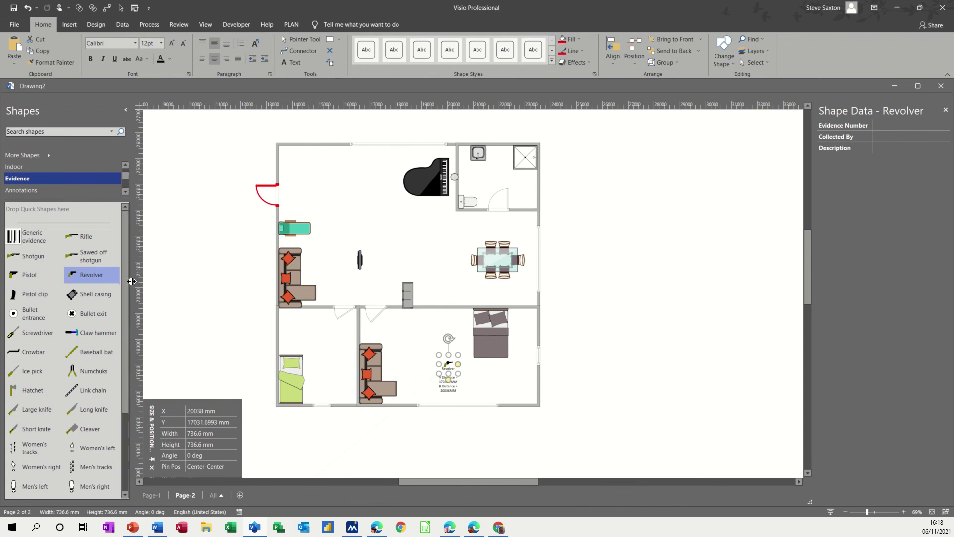
Lay a body outline on the lower-right room's bed with its left leg bent
scroll(127, 288, "down", 4)
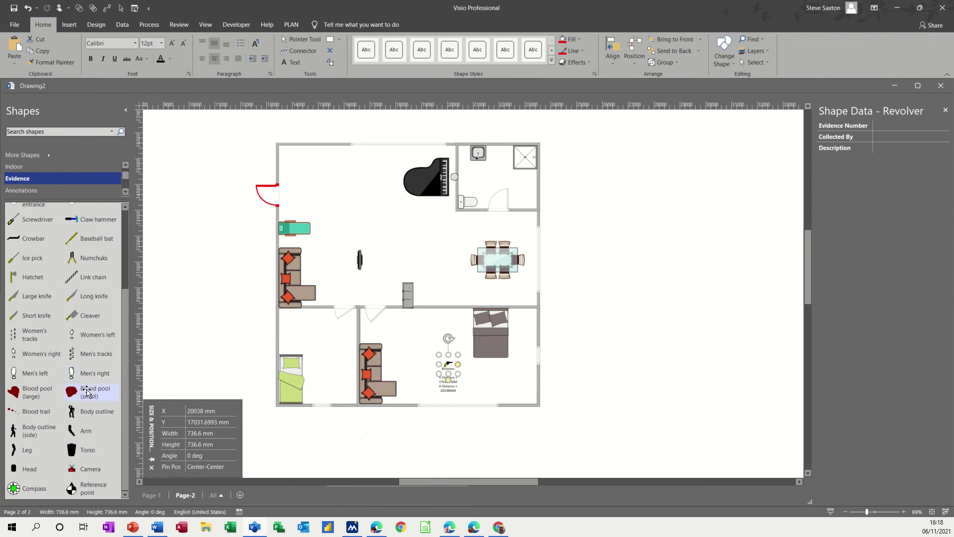
left_click_drag(82, 416, 521, 357)
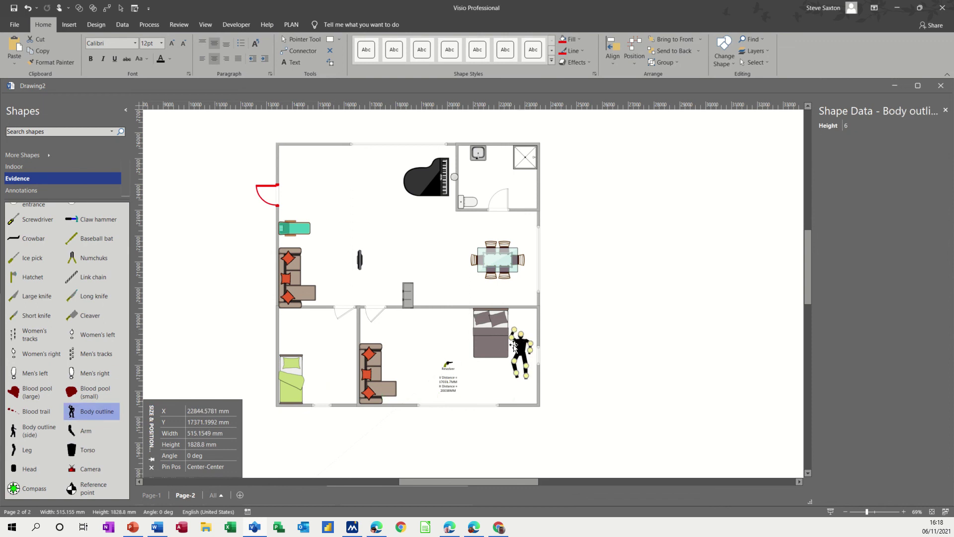
left_click_drag(522, 348, 494, 331)
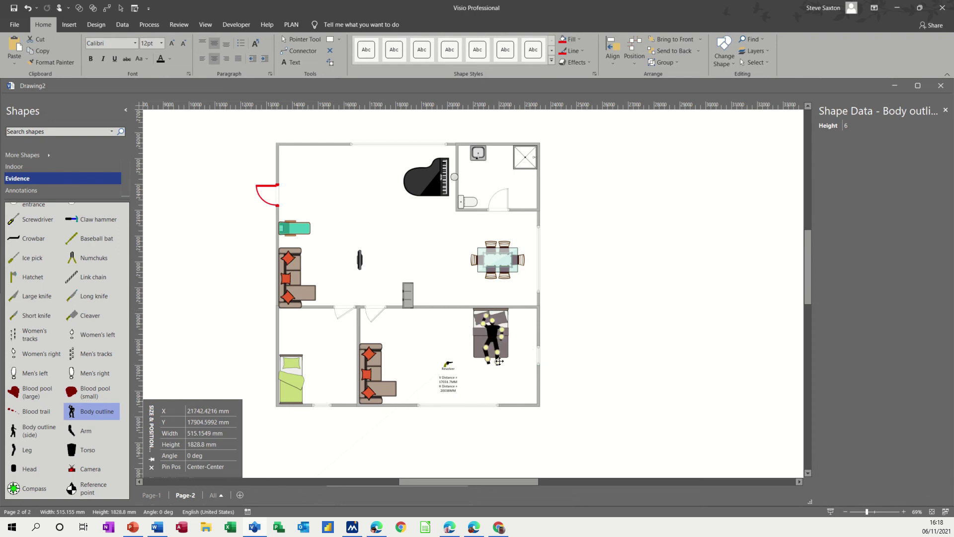
mouse_move(485, 346)
left_mouse_down()
mouse_move(483, 356)
mouse_move(494, 356)
left_mouse_up()
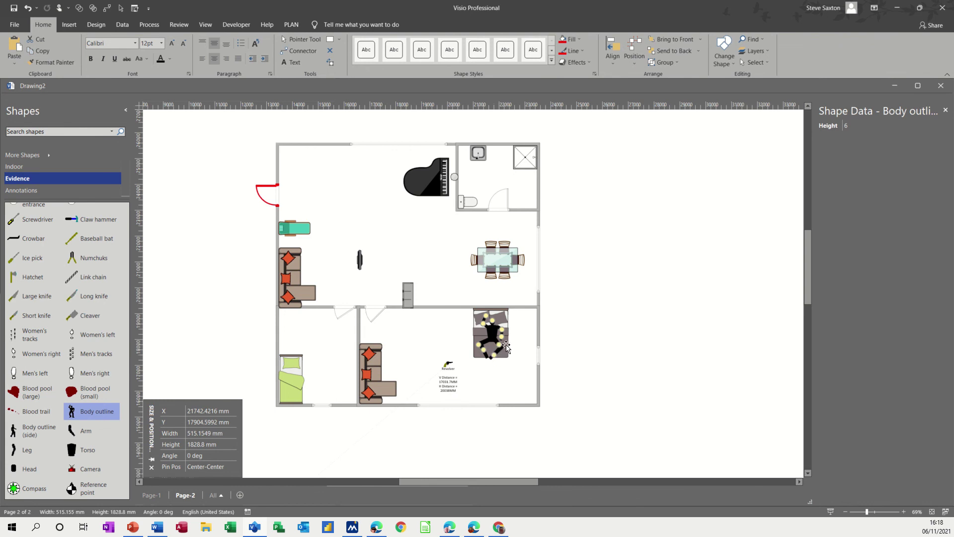
left_click(520, 354)
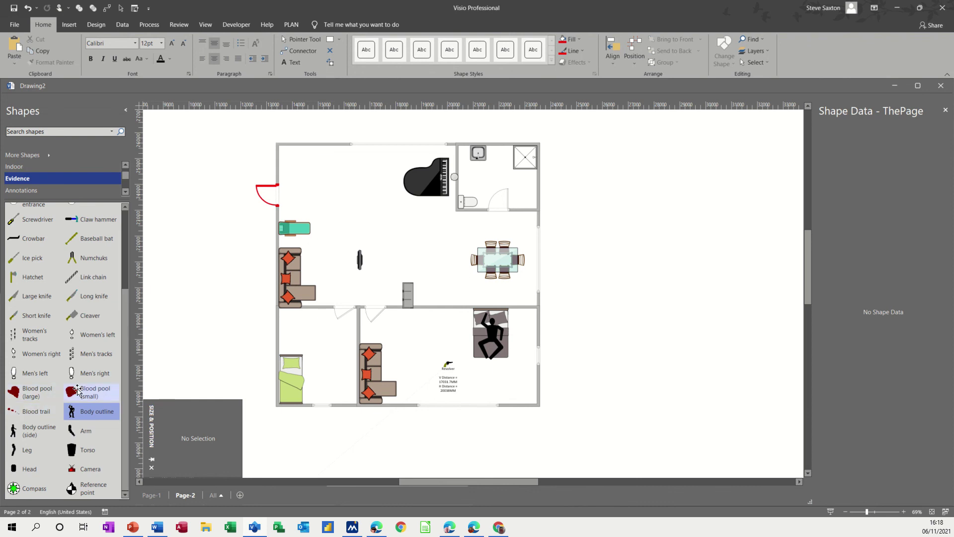
Add a small blood pool beside the bed, sent behind the bed and body
left_click_drag(73, 391, 506, 326)
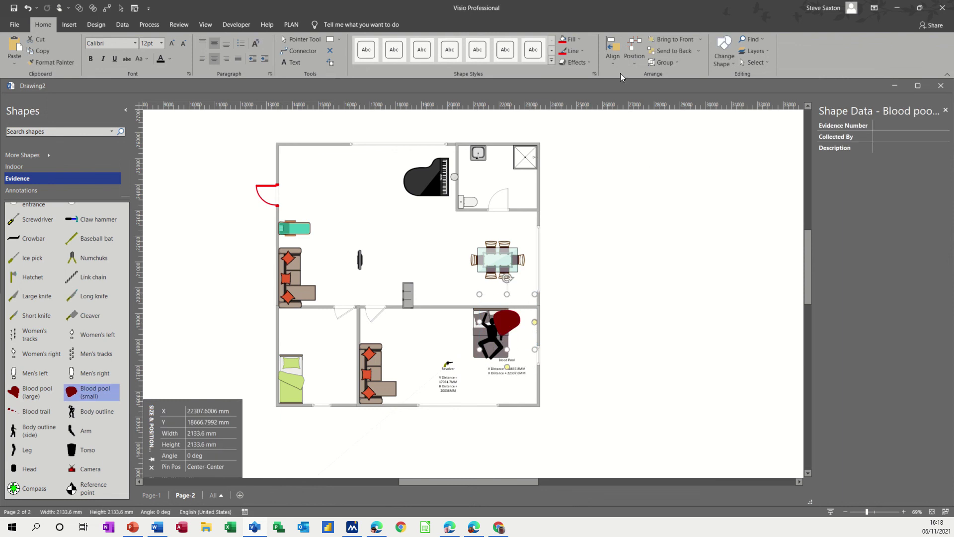
left_click(658, 53)
left_click_drag(520, 319, 520, 356)
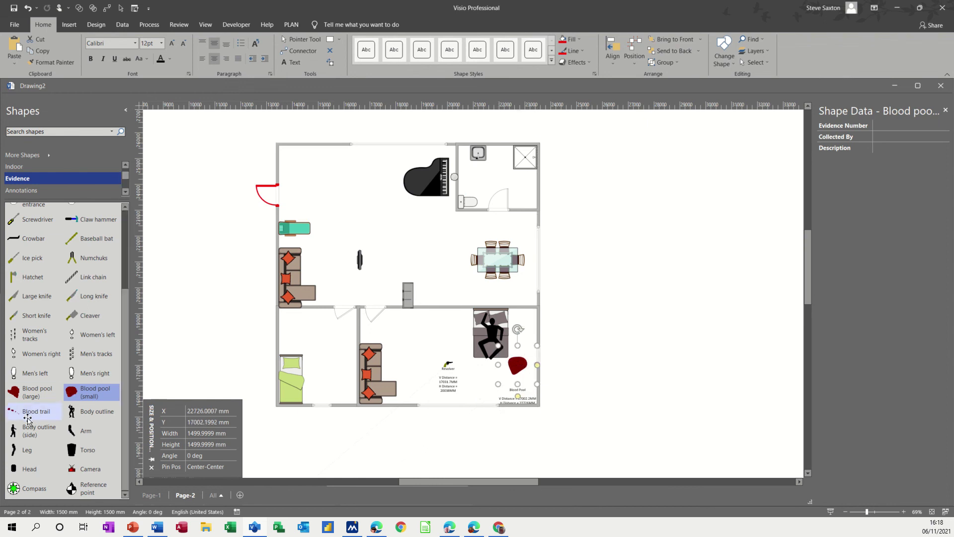
Add a blood trail to the left of the body on the bed
left_click_drag(27, 419, 452, 329)
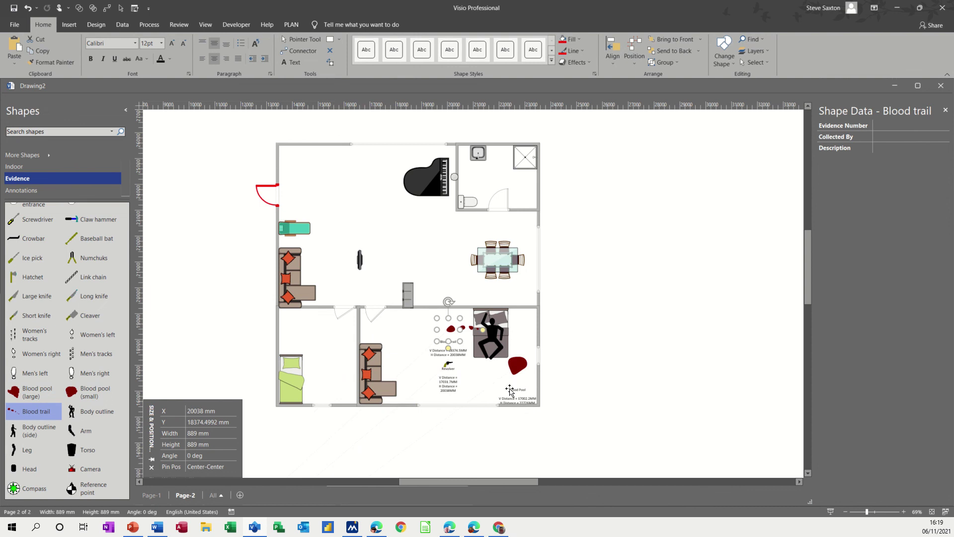
left_click(486, 387)
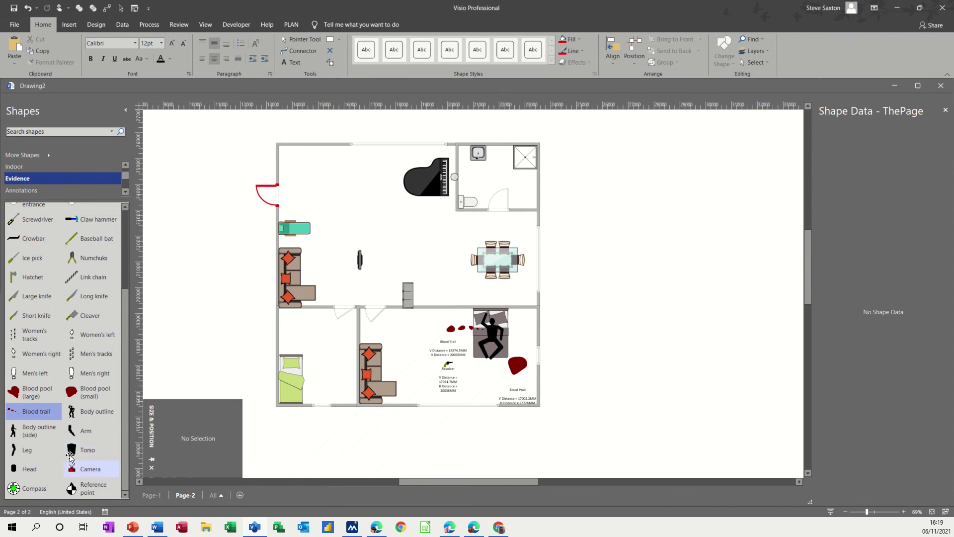
left_click(70, 190)
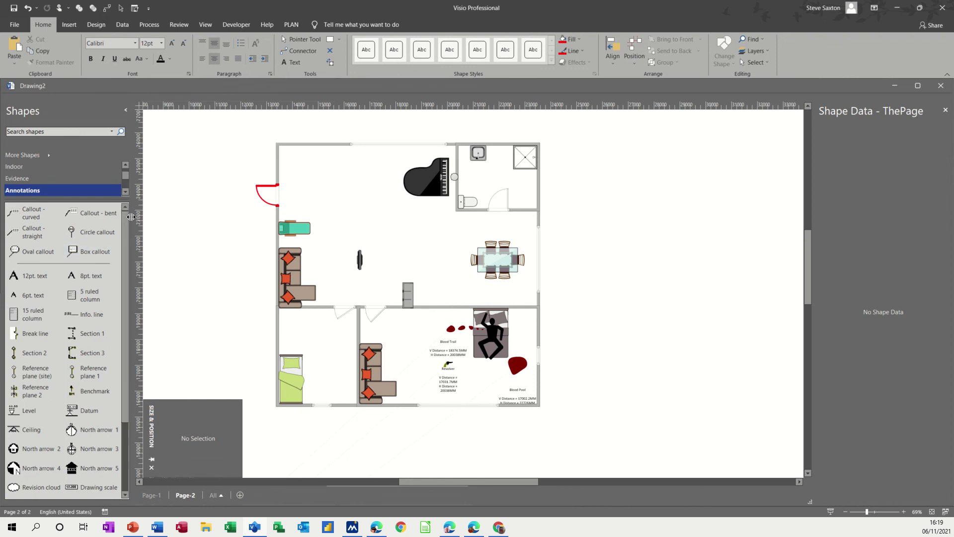
Place a police car from the Outdoor stencil right of the house, leaving its car number blank
scroll(123, 358, "down", 3)
scroll(126, 298, "up", 3)
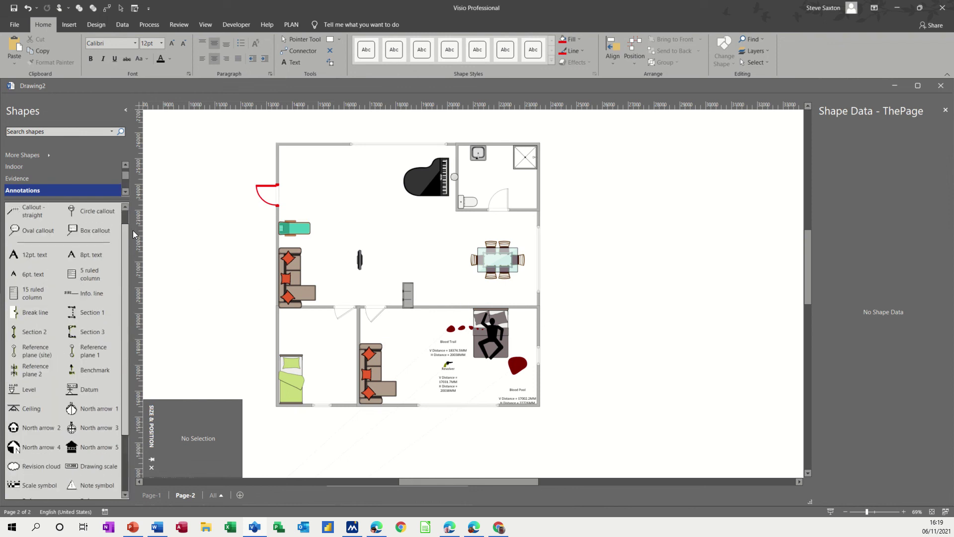
left_click(125, 165)
left_click(125, 192)
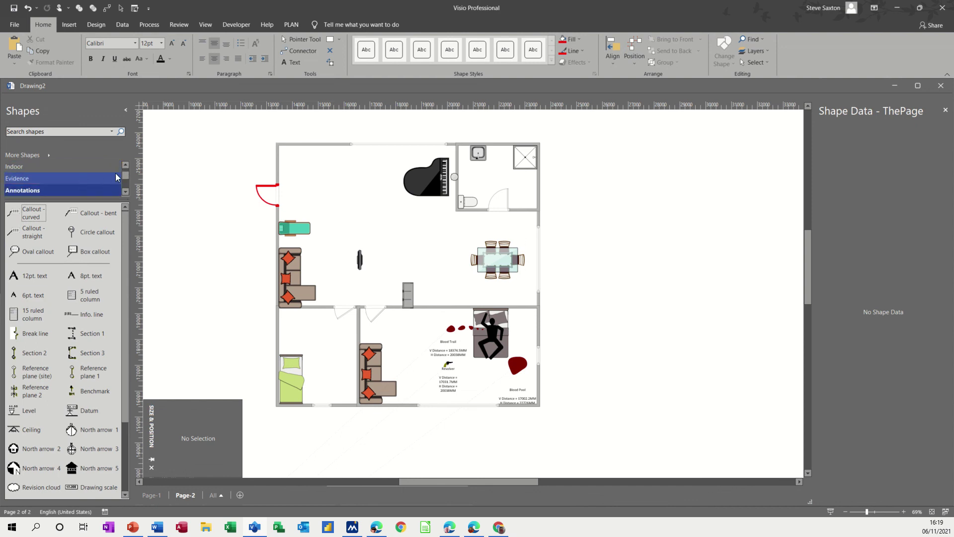
left_click(125, 165)
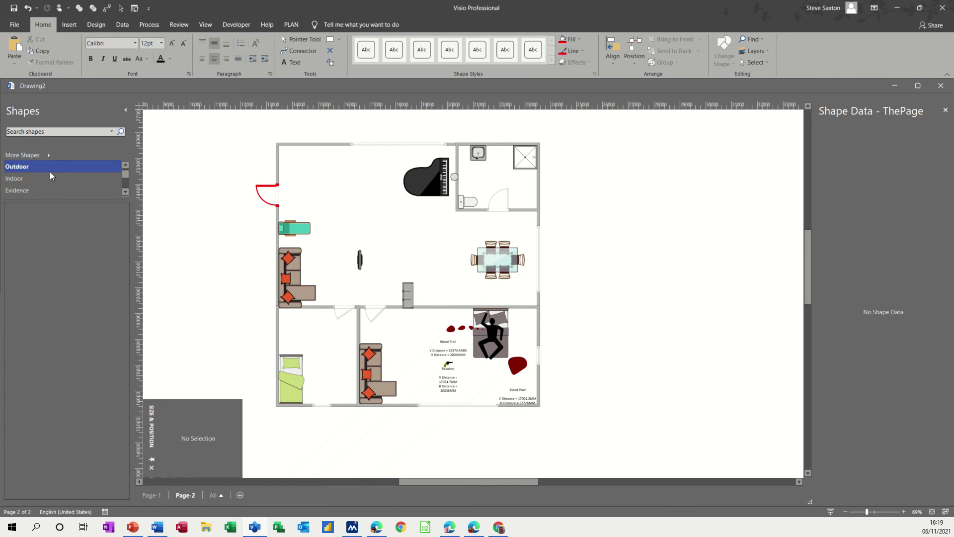
left_click(35, 167)
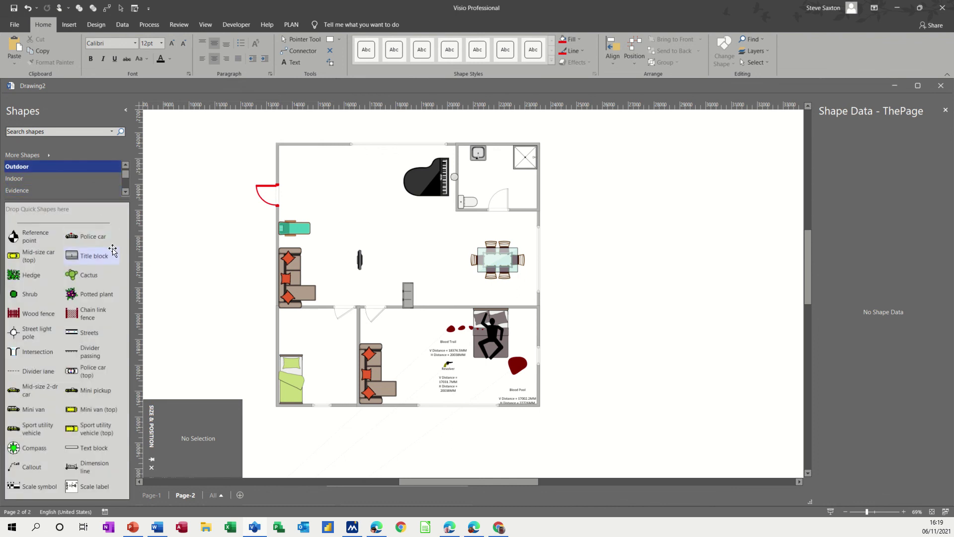
left_click_drag(91, 243, 716, 228)
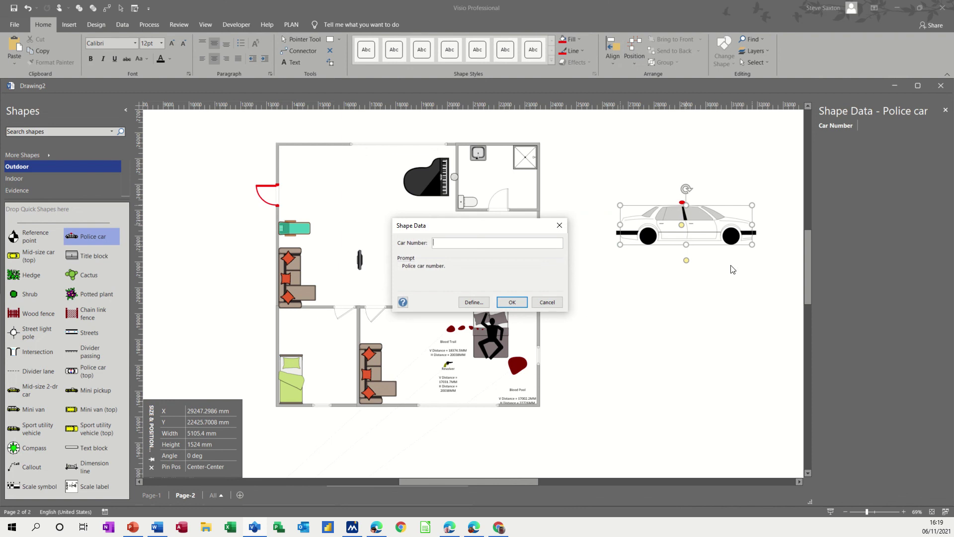
left_click(547, 303)
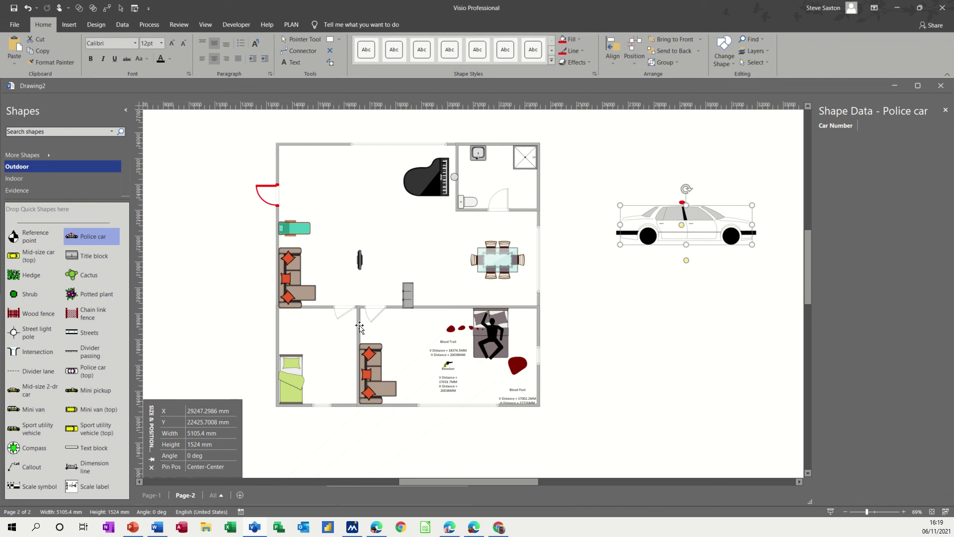
Add a chain link fence section running left from the house's top corner
left_click_drag(88, 313, 249, 148)
left_click_drag(87, 315, 248, 408)
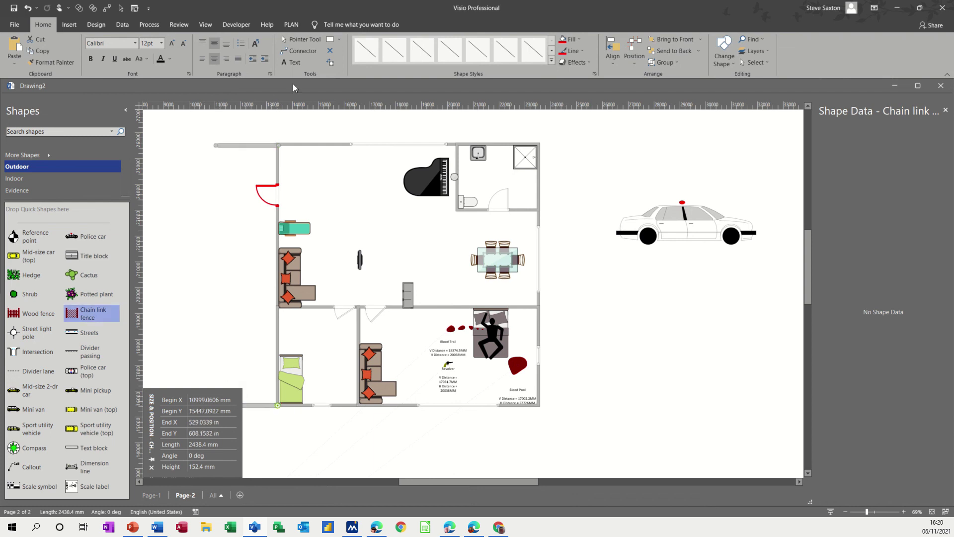
left_click(340, 41)
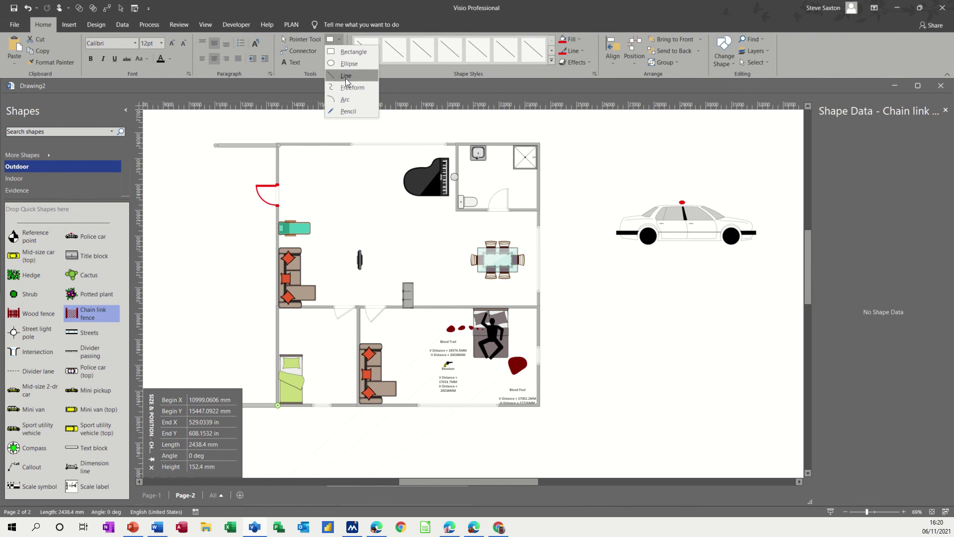
left_click(190, 186)
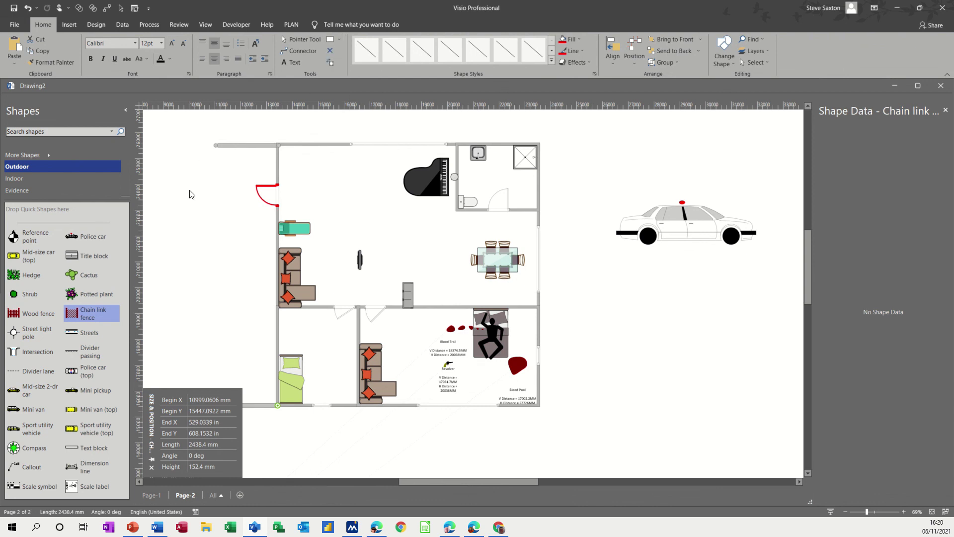
Place a hedge outside the house near its top-left corner
left_click(43, 130)
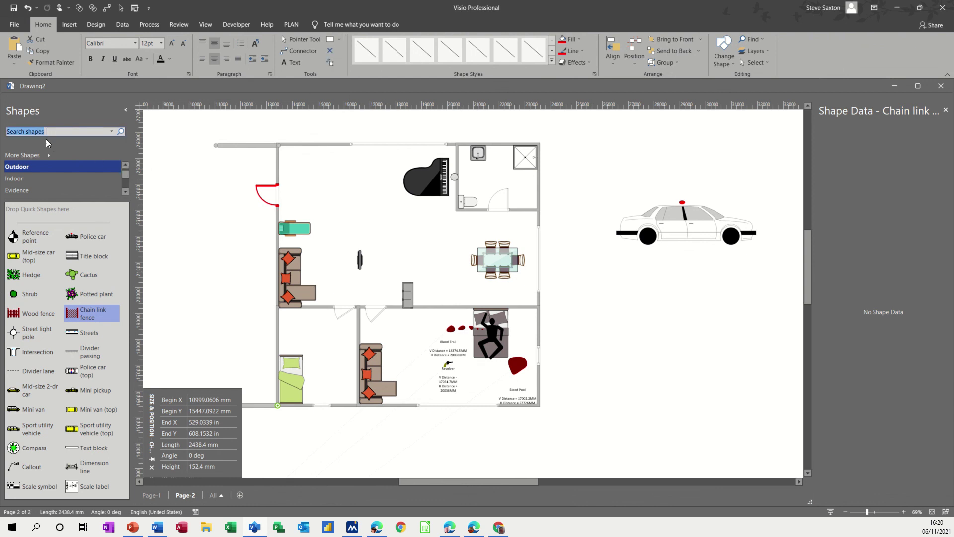
left_click_drag(18, 276, 196, 156)
left_click(217, 242)
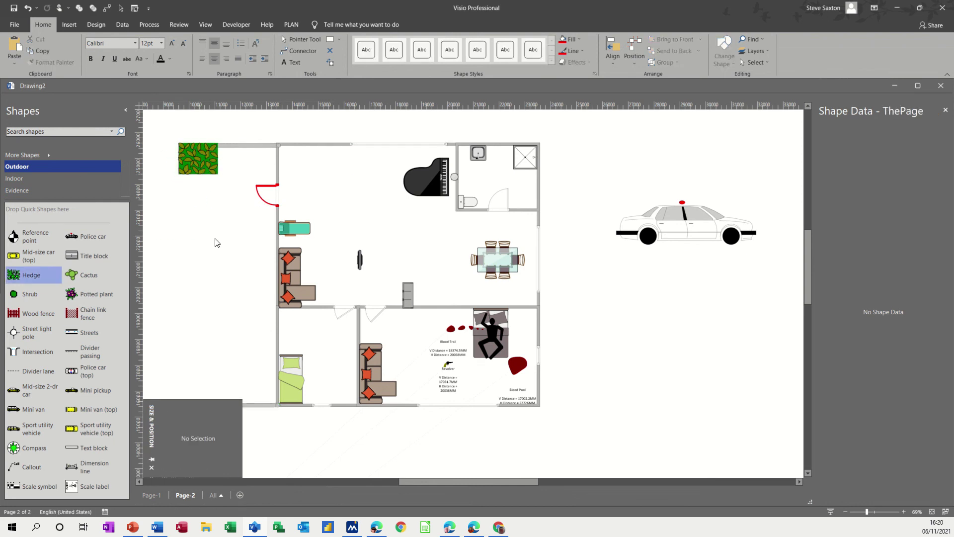